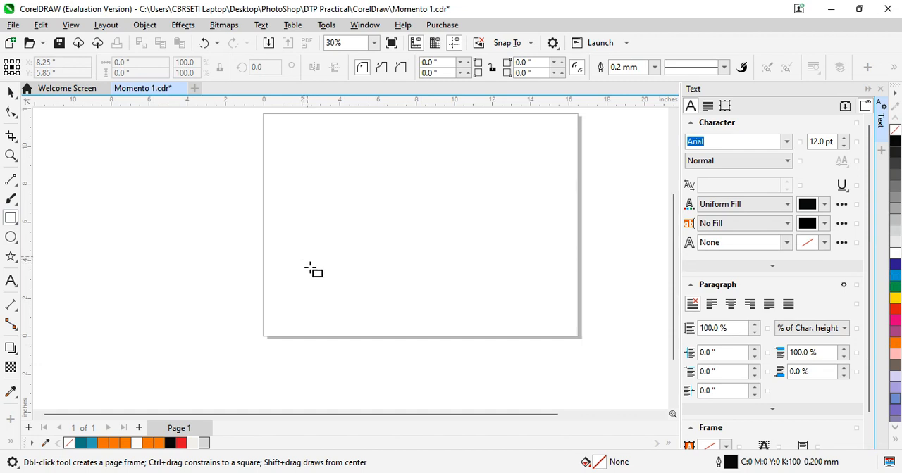
Draw a rectangle about 9.66 by 1.87 inches near the page's bottom edge and fill it with red
{"action": "left_click_drag", "start_coordinate": [331, 298], "coordinate": [517, 334]}
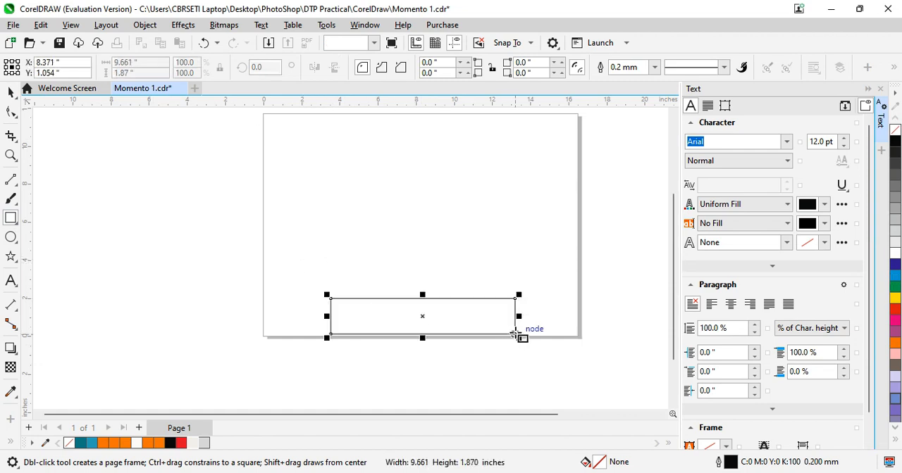
{"action": "left_click", "coordinate": [181, 443]}
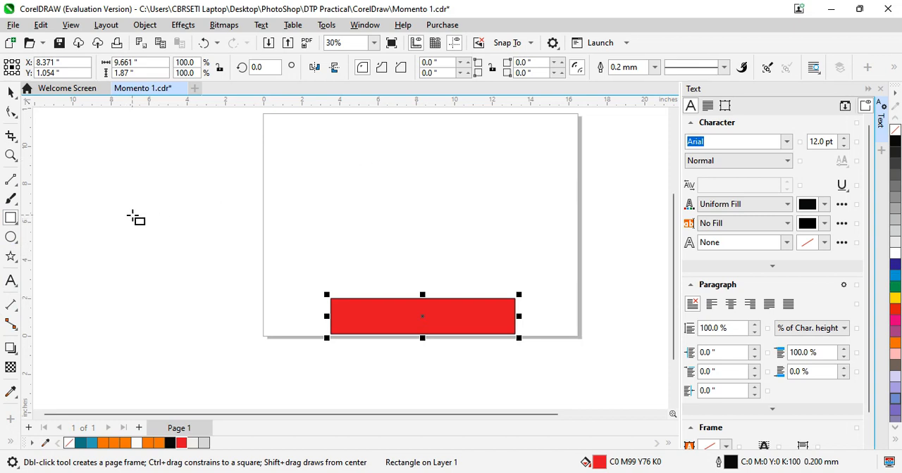
Draw a closed, upright four-sided outline above the red rectangle and align its lower-left node with the rectangle's top edge
{"action": "left_click", "coordinate": [14, 181]}
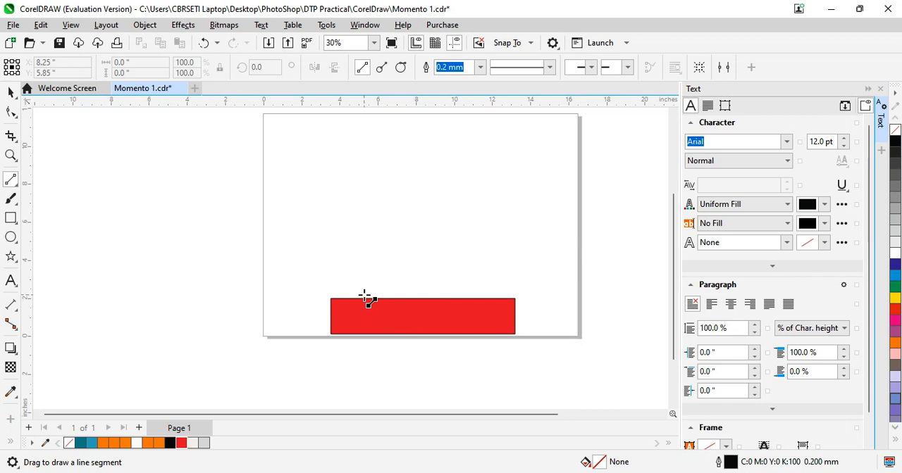
{"action": "mouse_move", "coordinate": [365, 294]}
{"action": "left_mouse_down"}
{"action": "mouse_move", "coordinate": [366, 121]}
{"action": "mouse_move", "coordinate": [479, 123]}
{"action": "mouse_move", "coordinate": [479, 298]}
{"action": "mouse_move", "coordinate": [365, 295]}
{"action": "left_mouse_up"}
{"action": "left_click", "coordinate": [12, 113]}
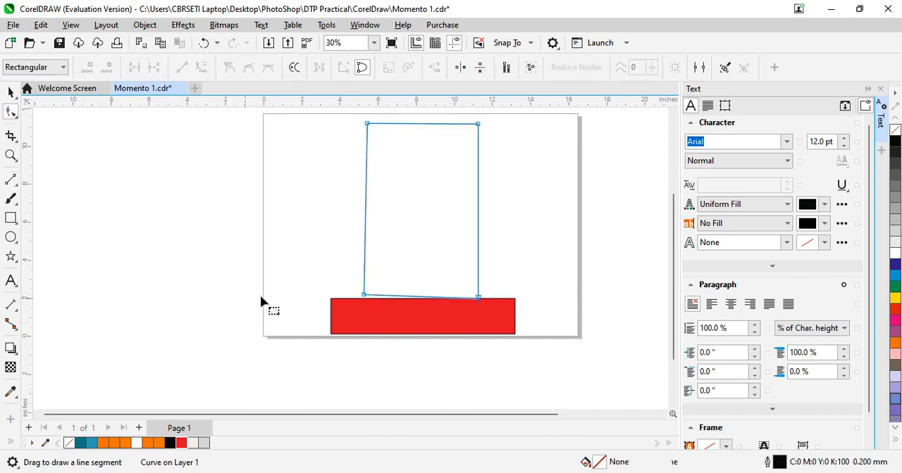
{"action": "left_click", "coordinate": [364, 295]}
{"action": "left_click_drag", "start_coordinate": [364, 295], "coordinate": [364, 299]}
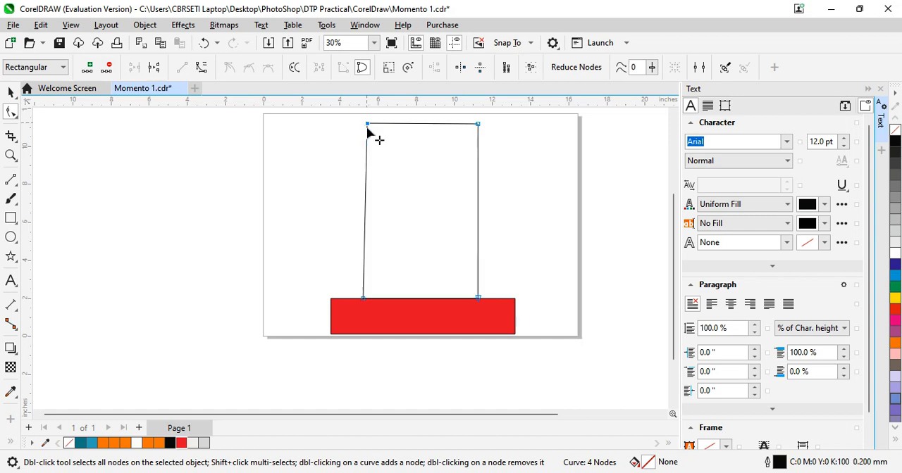
Lower both top corner nodes of the four-sided outline to about the same height
{"action": "left_click_drag", "start_coordinate": [366, 126], "coordinate": [366, 156]}
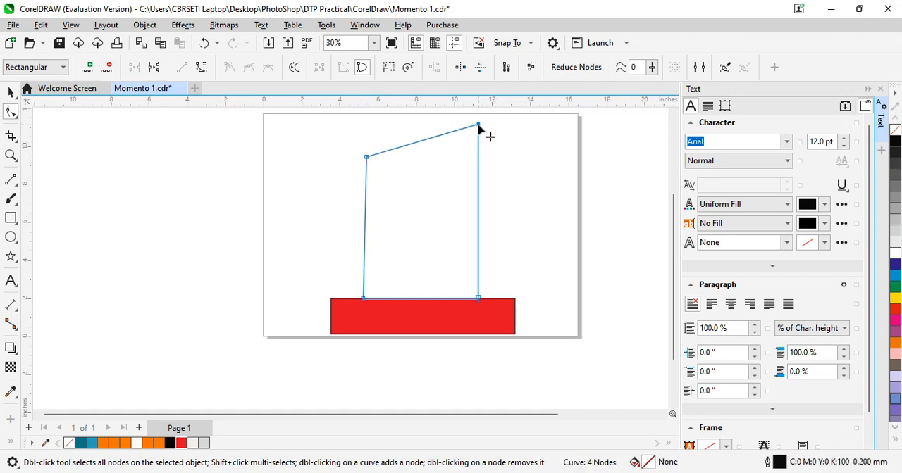
{"action": "left_click_drag", "start_coordinate": [479, 126], "coordinate": [477, 153]}
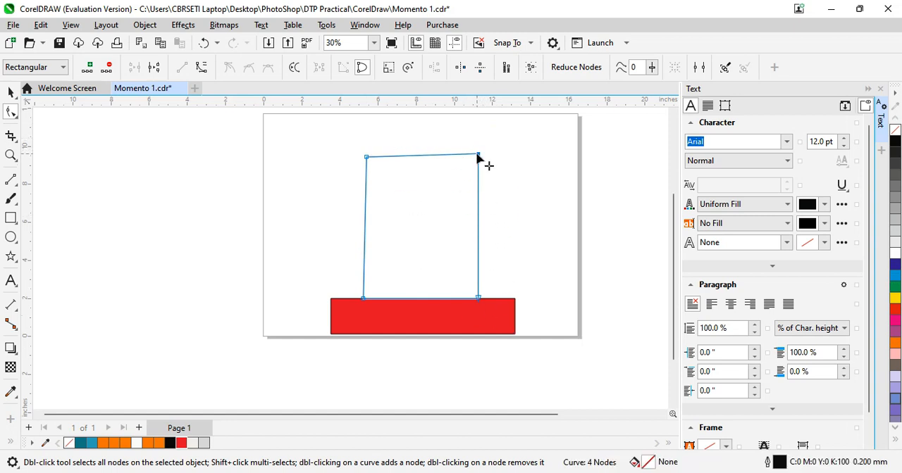
{"action": "left_click_drag", "start_coordinate": [477, 157], "coordinate": [477, 159]}
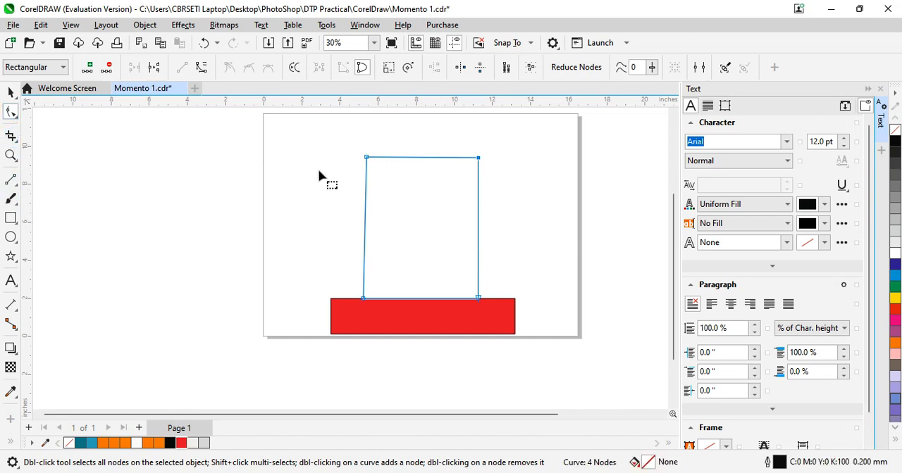
Convert the outline's top edge to a curve, bend it upward into an arch, and fill the shape with light grey
{"action": "left_click", "coordinate": [414, 158]}
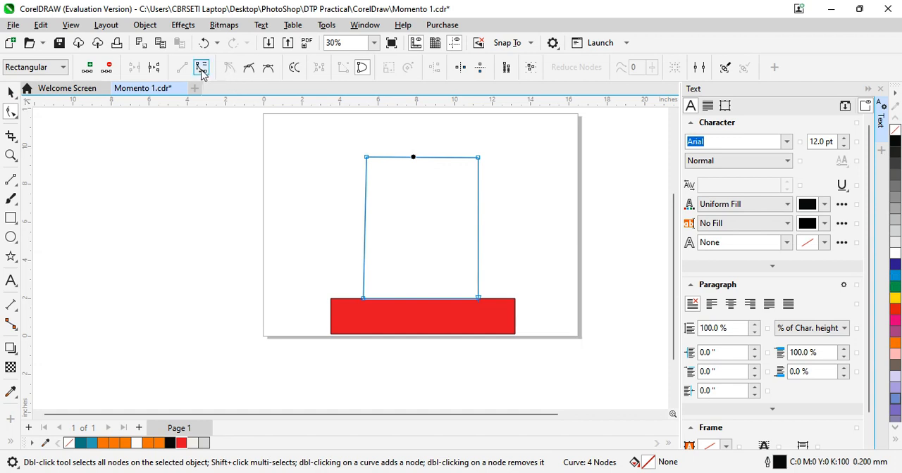
{"action": "left_click", "coordinate": [422, 160]}
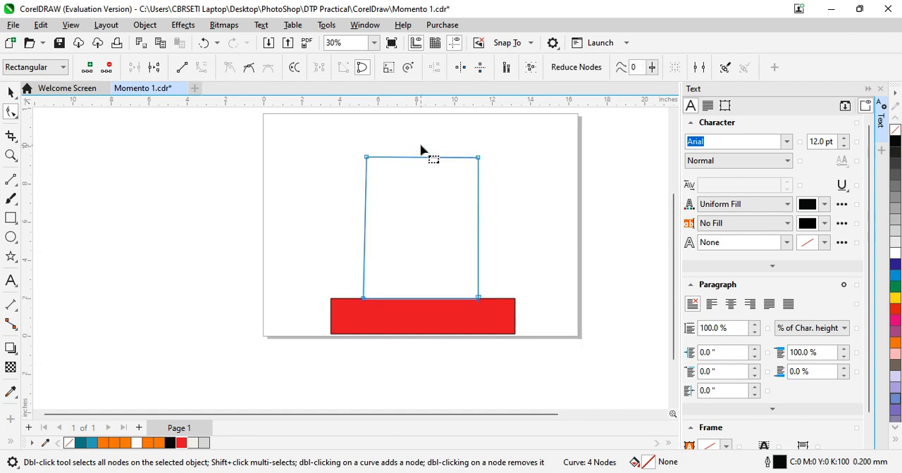
{"action": "left_click_drag", "start_coordinate": [420, 162], "coordinate": [421, 124]}
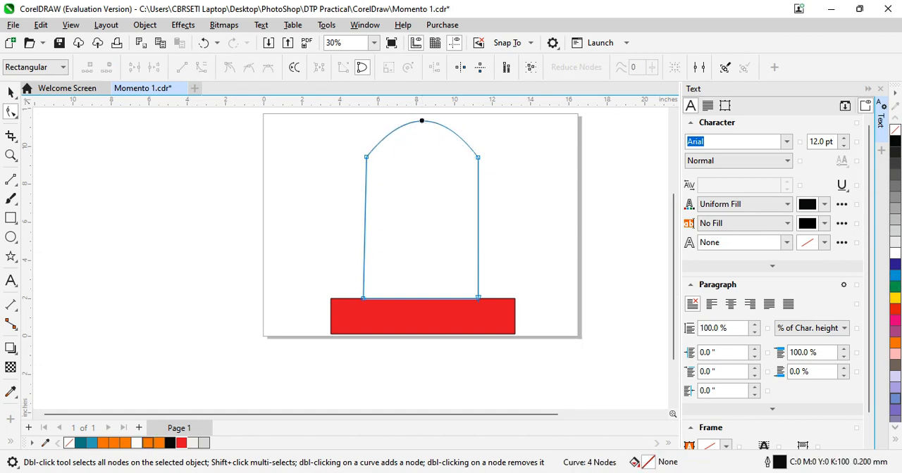
{"action": "left_click", "coordinate": [204, 442]}
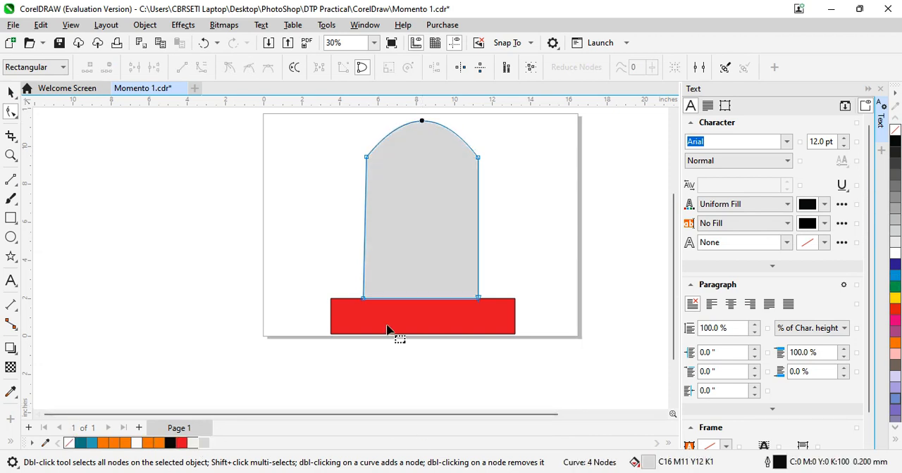
Draw an ellipse about 3.64 by 3.95 inches inside the grey shape's upper half, with outline color C38 M31 Y31 K14
{"action": "left_click", "coordinate": [11, 237]}
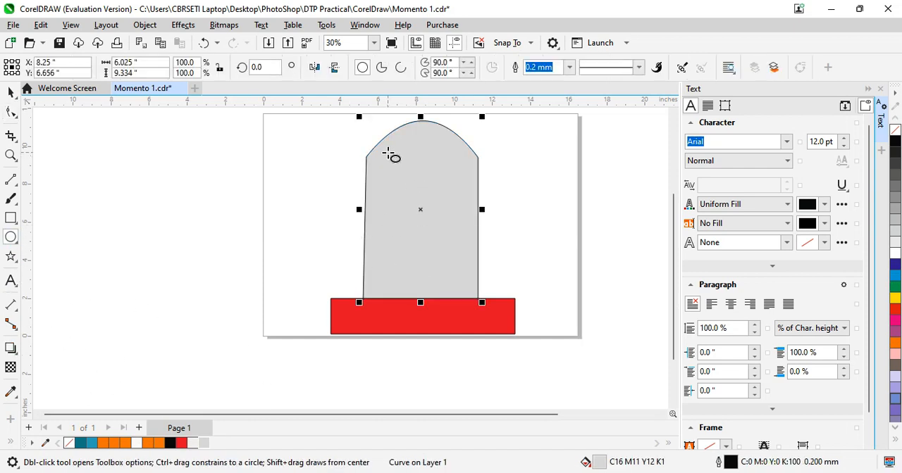
{"action": "left_click_drag", "start_coordinate": [387, 153], "coordinate": [460, 232]}
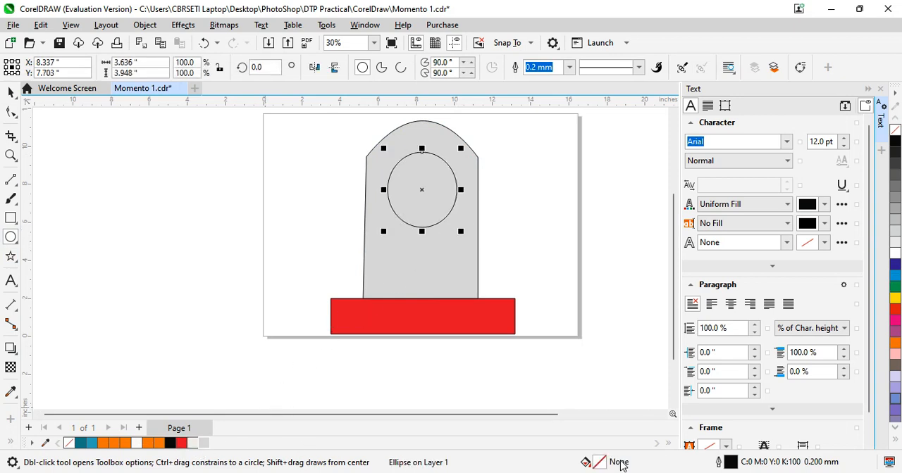
{"action": "double_click", "coordinate": [728, 463]}
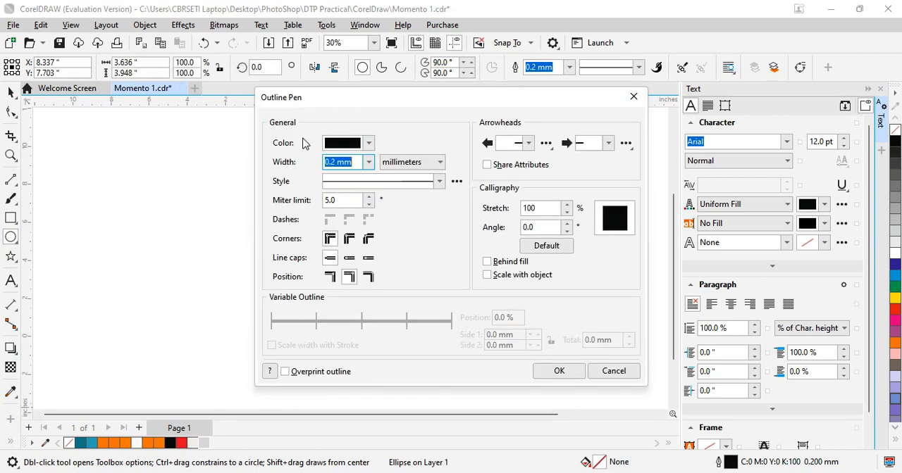
{"action": "left_click", "coordinate": [367, 145]}
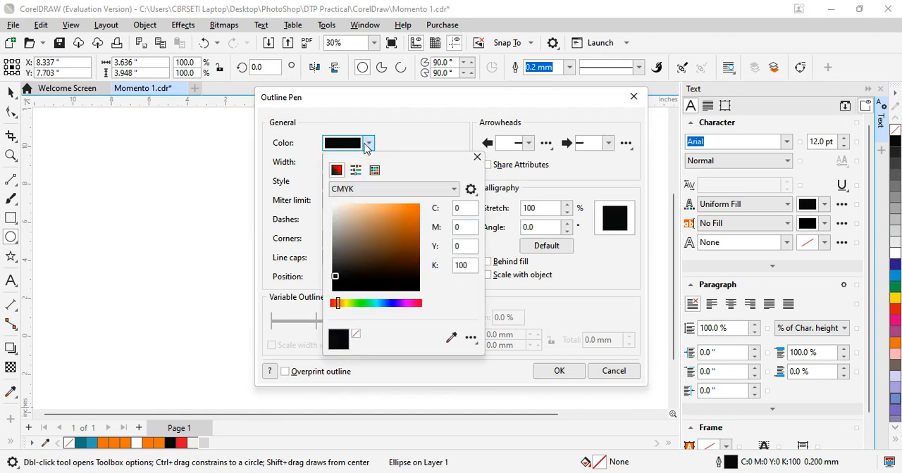
{"action": "left_click", "coordinate": [333, 238]}
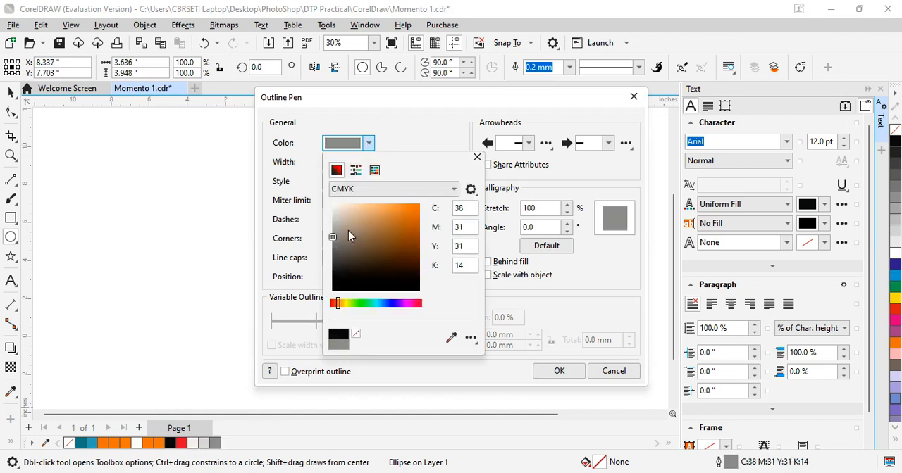
{"action": "left_click", "coordinate": [571, 374]}
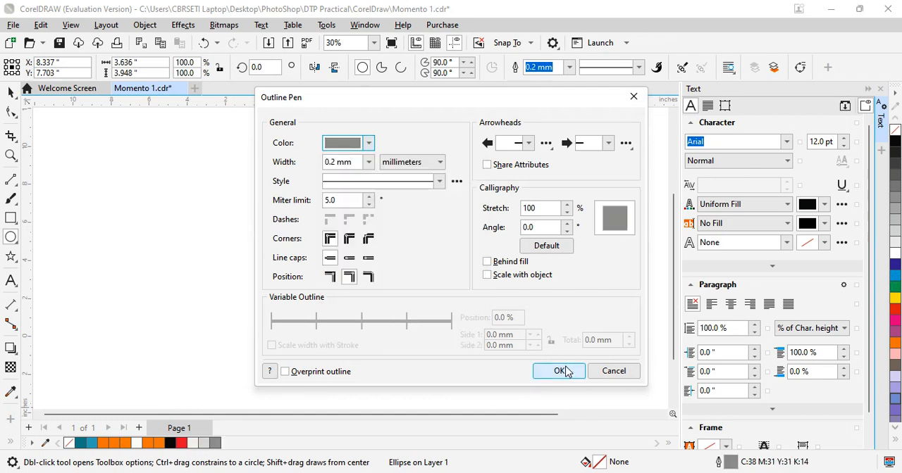
{"action": "left_click", "coordinate": [565, 374]}
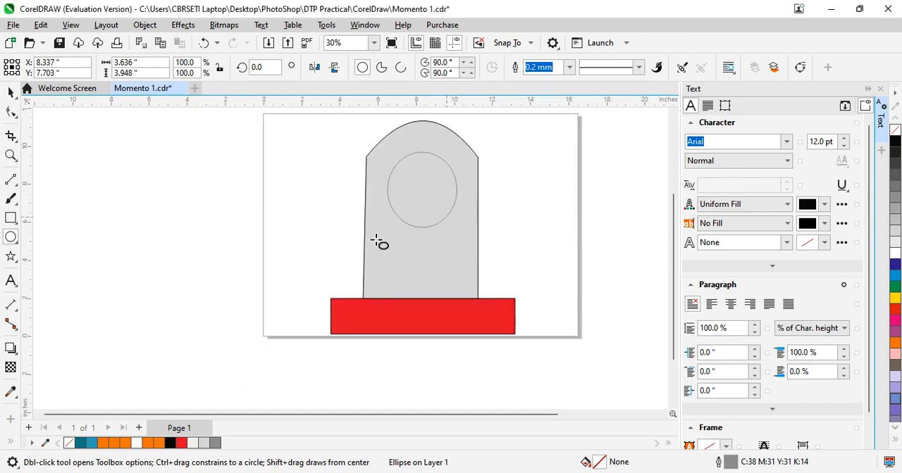
Give the ellipse a dark grey uniform fill of C47 M40 Y40 K25 and deselect it
{"action": "double_click", "coordinate": [600, 464]}
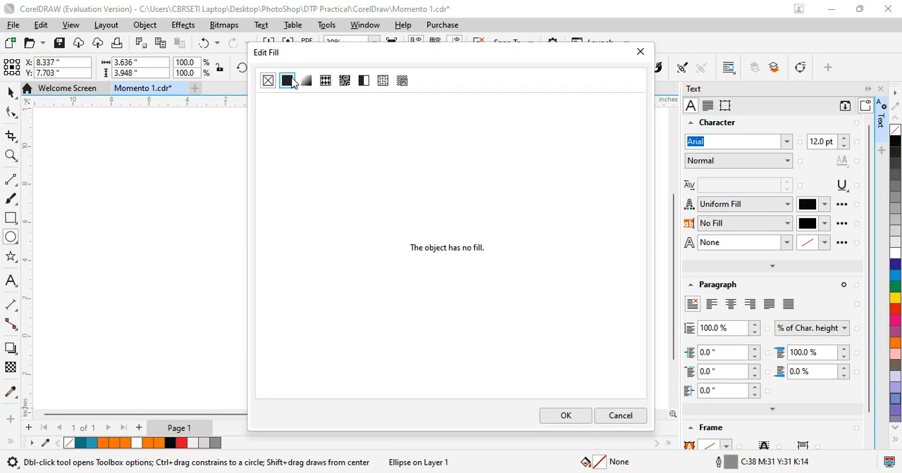
{"action": "left_click", "coordinate": [290, 82]}
{"action": "left_click_drag", "start_coordinate": [275, 244], "coordinate": [276, 231]}
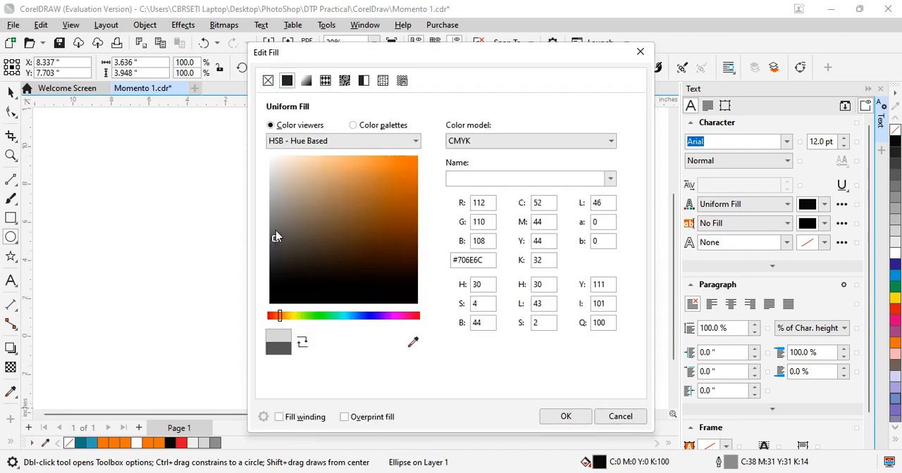
{"action": "left_click", "coordinate": [566, 417]}
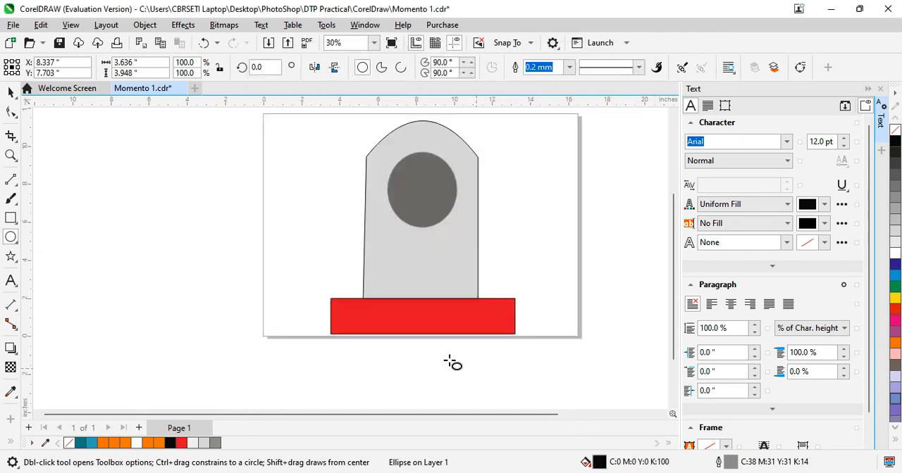
{"action": "left_click", "coordinate": [10, 91]}
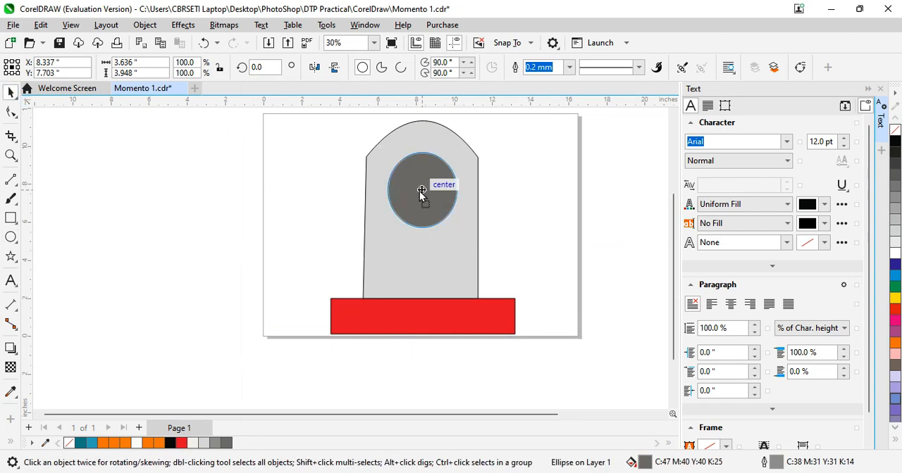
{"action": "left_click", "coordinate": [529, 248]}
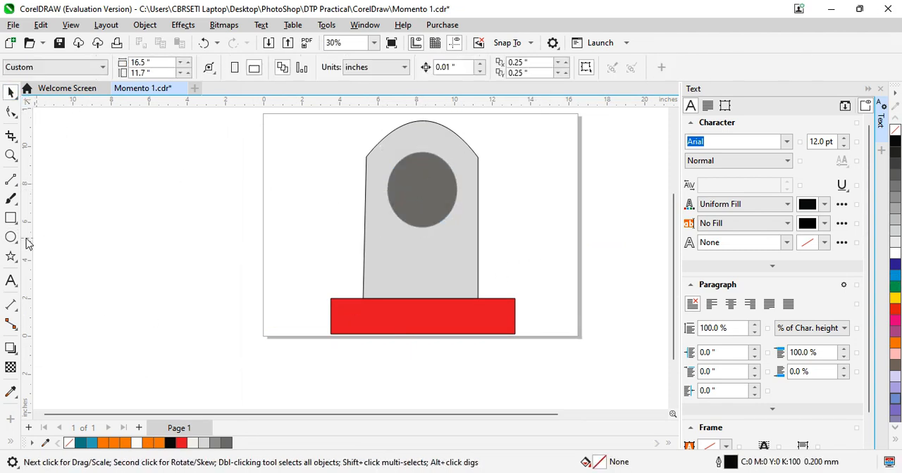
Draw a closed right triangle about 3.15 by 5.64 inches left of the page and fill it with off-white C1 M1 Y3 K0
{"action": "left_click", "coordinate": [10, 180]}
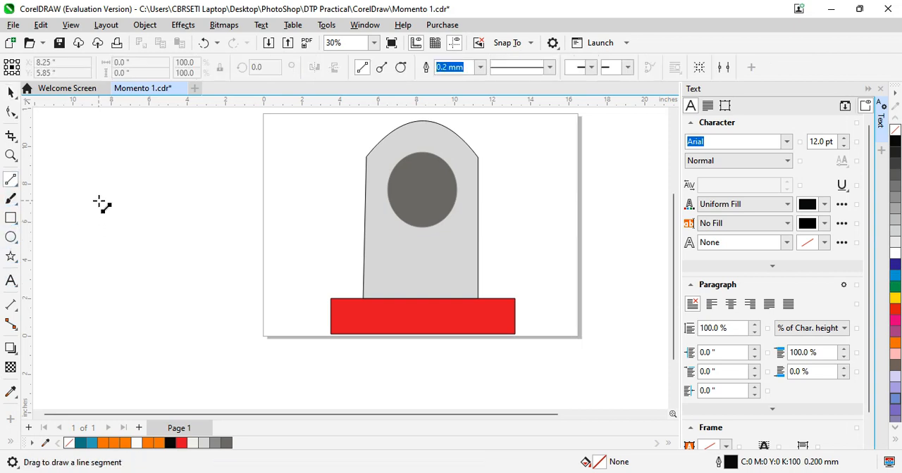
{"action": "mouse_move", "coordinate": [99, 198]}
{"action": "left_mouse_down"}
{"action": "mouse_move", "coordinate": [98, 308]}
{"action": "mouse_move", "coordinate": [160, 309]}
{"action": "mouse_move", "coordinate": [127, 232]}
{"action": "mouse_move", "coordinate": [99, 198]}
{"action": "left_mouse_up"}
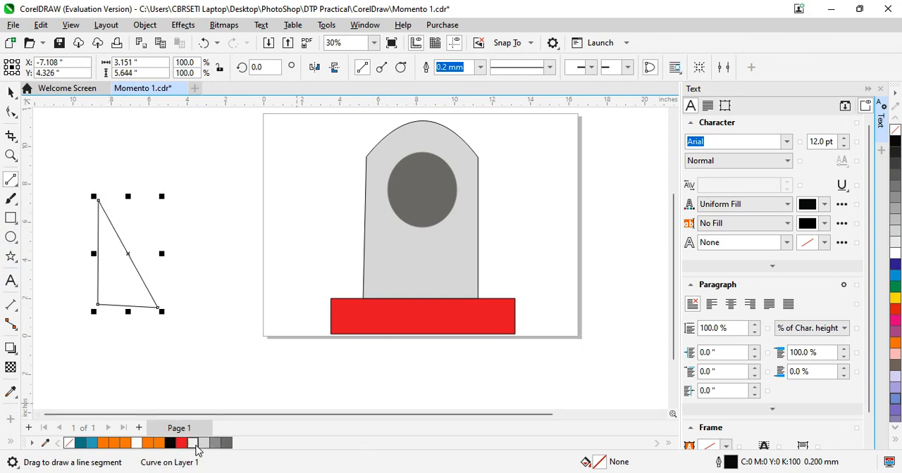
{"action": "left_click", "coordinate": [197, 450]}
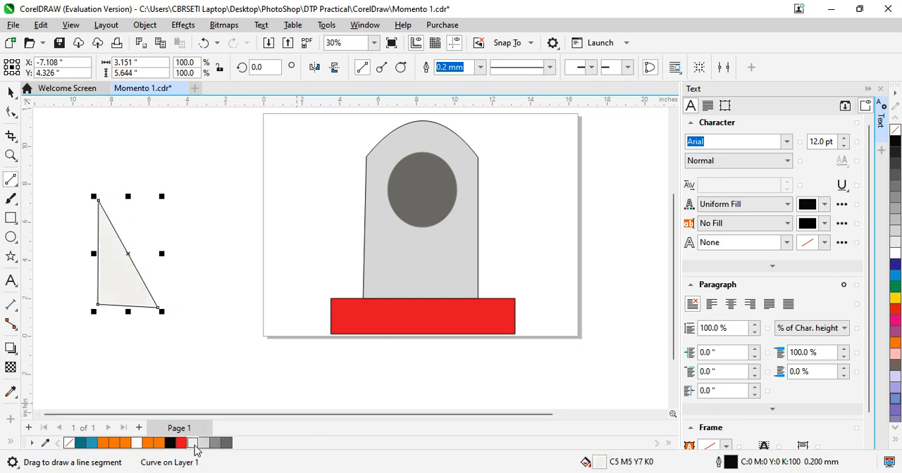
{"action": "left_click", "coordinate": [140, 447]}
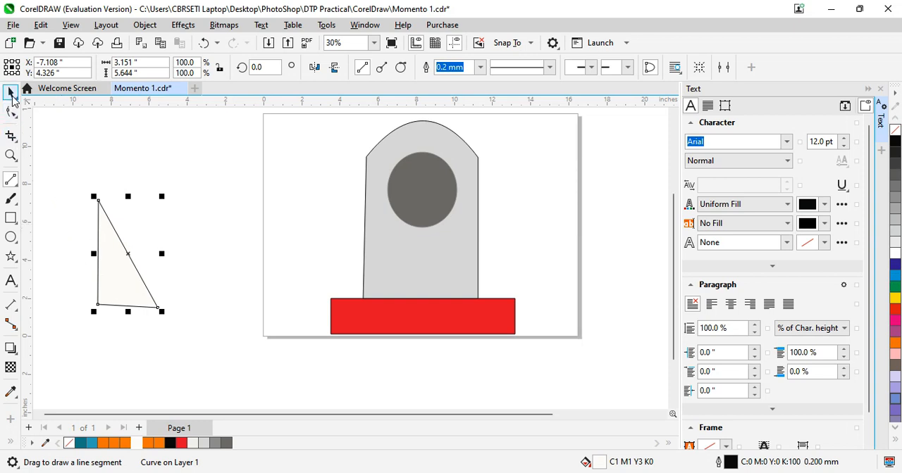
Duplicate the triangle, mirror the copy horizontally, scale it to about 69.9%, and place it over the original's lower-right corner
{"action": "key", "text": "space"}
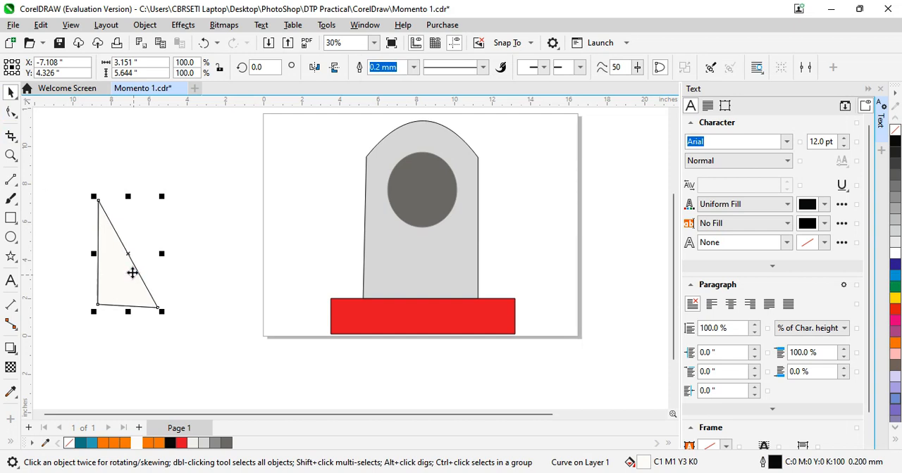
{"action": "left_click_drag", "start_coordinate": [125, 280], "coordinate": [148, 275]}
{"action": "left_click", "coordinate": [320, 68]}
{"action": "left_click_drag", "start_coordinate": [168, 191], "coordinate": [164, 223]}
{"action": "left_click_drag", "start_coordinate": [125, 276], "coordinate": [153, 315]}
Nudge the smaller mirrored triangle slightly up and to the right along the original's base
{"action": "key", "text": "Up"}
{"action": "key", "text": "Up"}
{"action": "key", "text": "Up"}
{"action": "key", "text": "Up"}
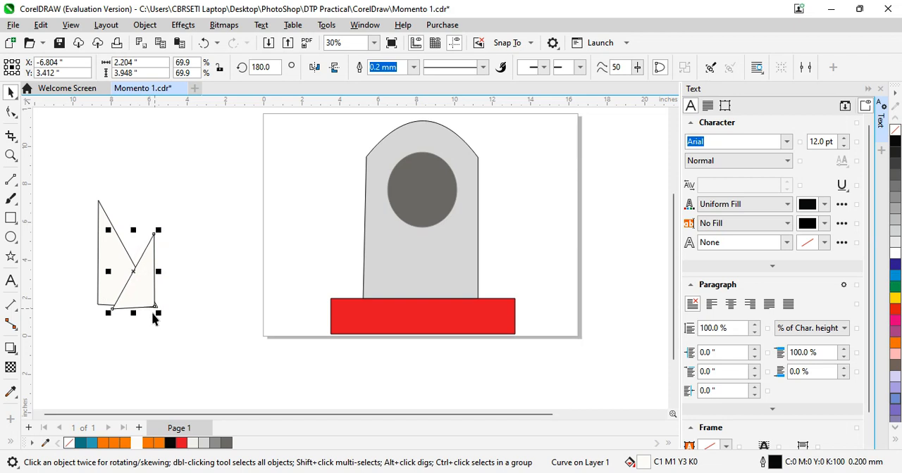
{"action": "key", "text": "Up"}
{"action": "key", "text": "Up"}
{"action": "key", "text": "Right"}
{"action": "key", "text": "Right"}
{"action": "key", "text": "Right"}
{"action": "key", "text": "Right"}
{"action": "key", "text": "Right"}
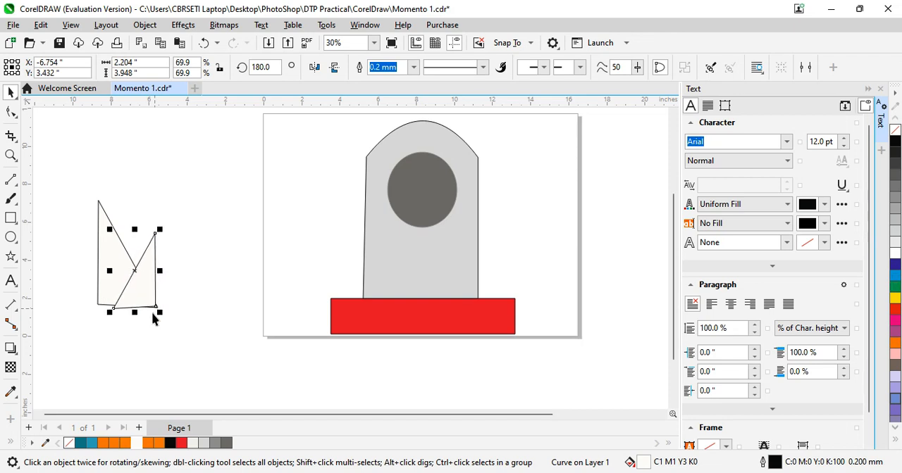
Move the smaller triangle's lower-left node slightly up and left onto the original triangle's base edge
{"action": "left_click", "coordinate": [10, 111]}
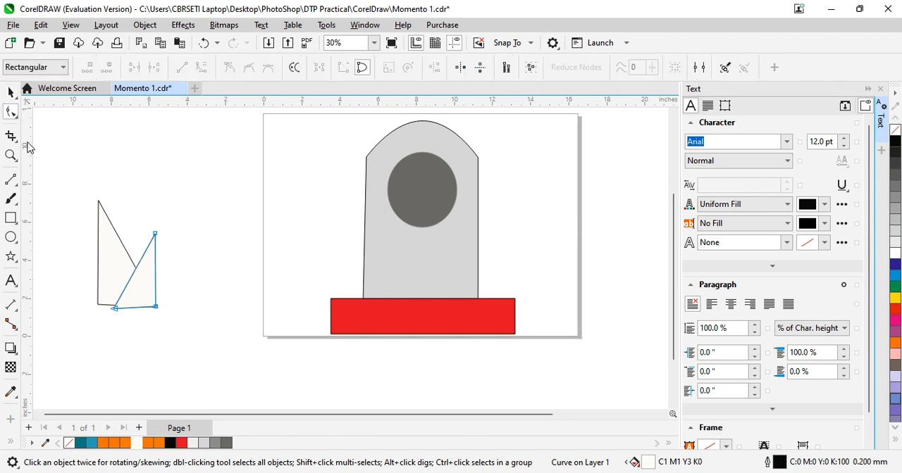
{"action": "left_click_drag", "start_coordinate": [115, 309], "coordinate": [114, 305]}
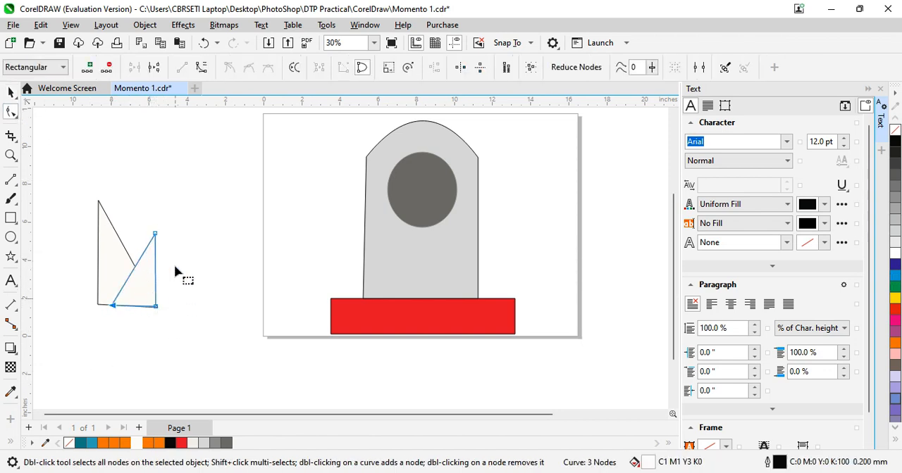
{"action": "left_click", "coordinate": [153, 241]}
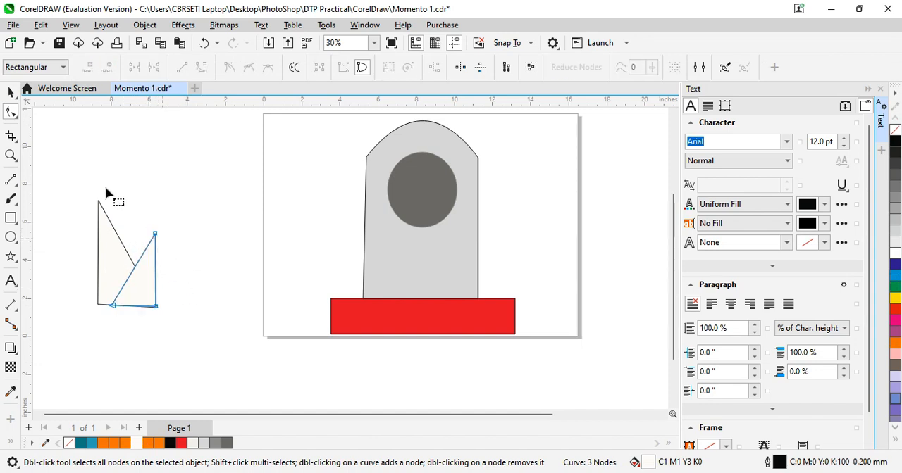
Draw an unfilled ellipse about 1.59 by 1.80 inches in the gap between the two off-white triangles
{"action": "left_click", "coordinate": [10, 237]}
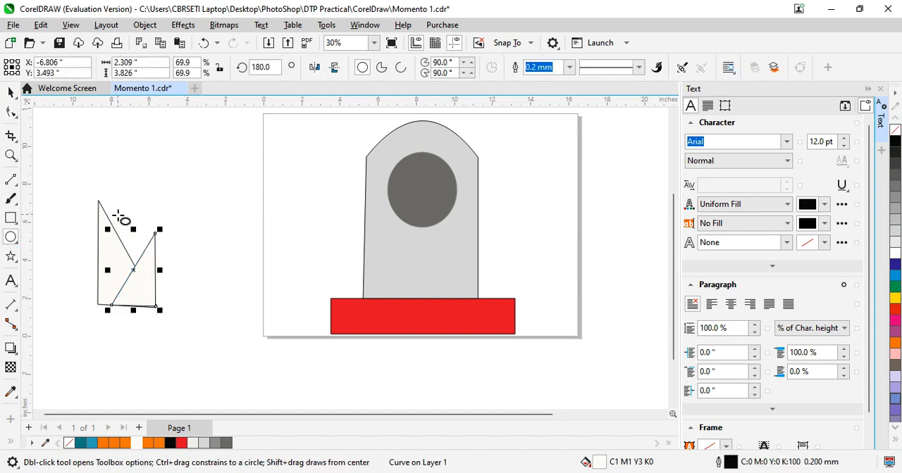
{"action": "left_click_drag", "start_coordinate": [119, 216], "coordinate": [150, 251]}
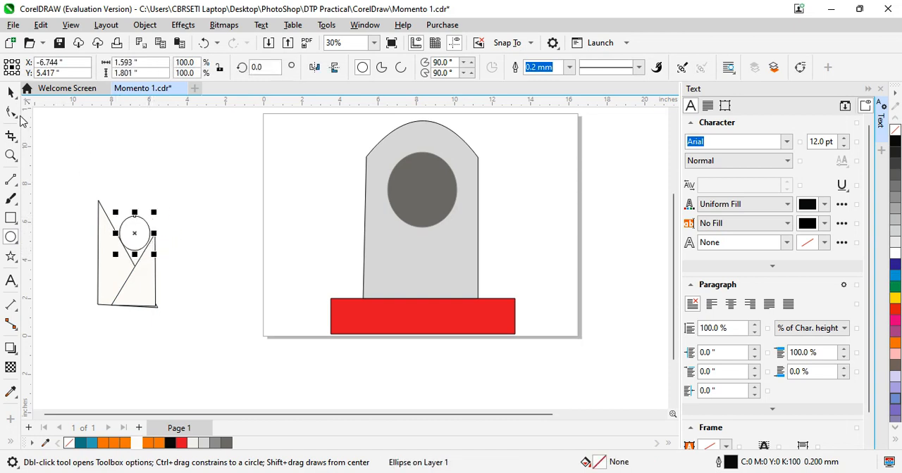
{"action": "left_click", "coordinate": [15, 97]}
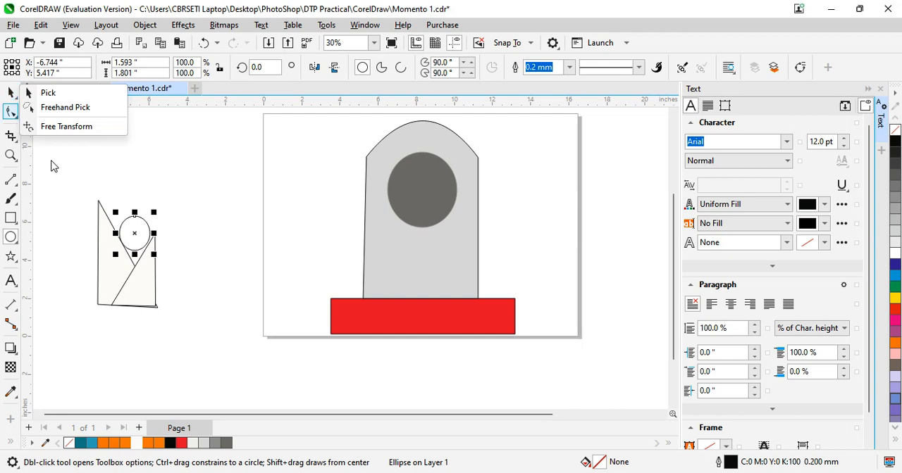
{"action": "left_click", "coordinate": [193, 188]}
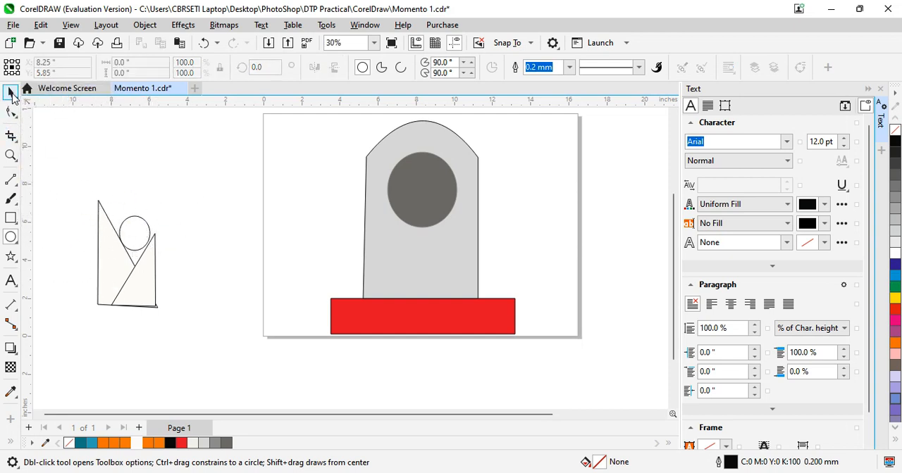
Group both triangles with the small ellipse, move the group onto the trophy's dark ellipse, and scale it to about 51.5%
{"action": "left_click", "coordinate": [11, 94]}
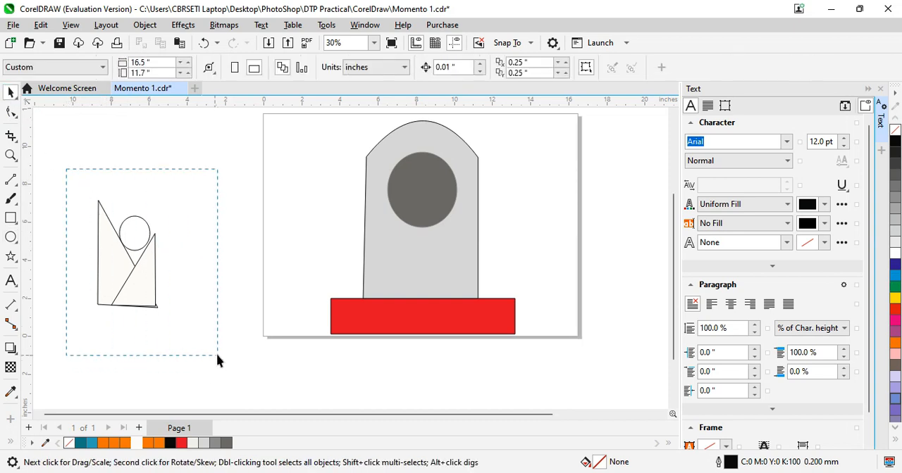
{"action": "left_click_drag", "start_coordinate": [66, 169], "coordinate": [217, 355]}
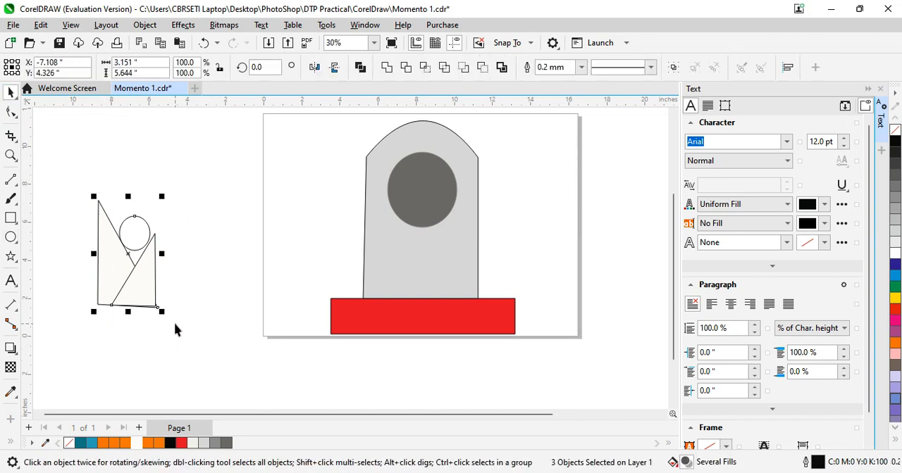
{"action": "key", "text": "ctrl+g"}
{"action": "left_click_drag", "start_coordinate": [131, 268], "coordinate": [441, 206]}
{"action": "left_click_drag", "start_coordinate": [471, 122], "coordinate": [442, 168]}
{"action": "left_click_drag", "start_coordinate": [422, 227], "coordinate": [410, 208]}
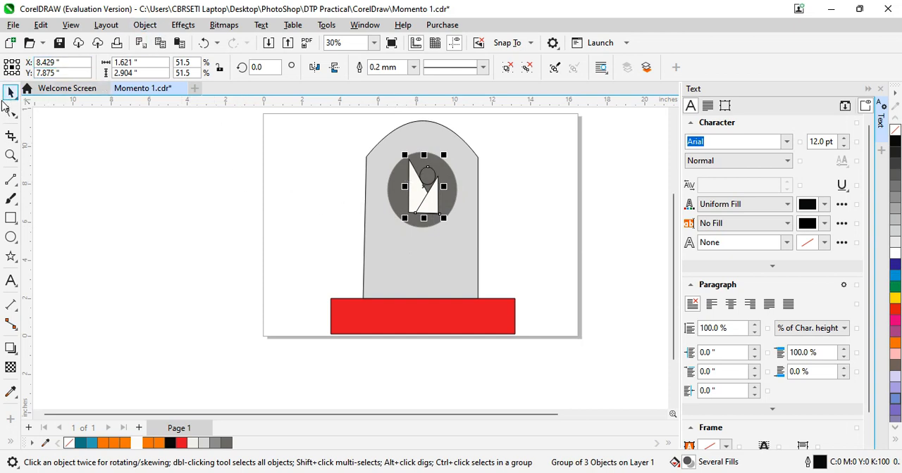
{"action": "left_click", "coordinate": [174, 161]}
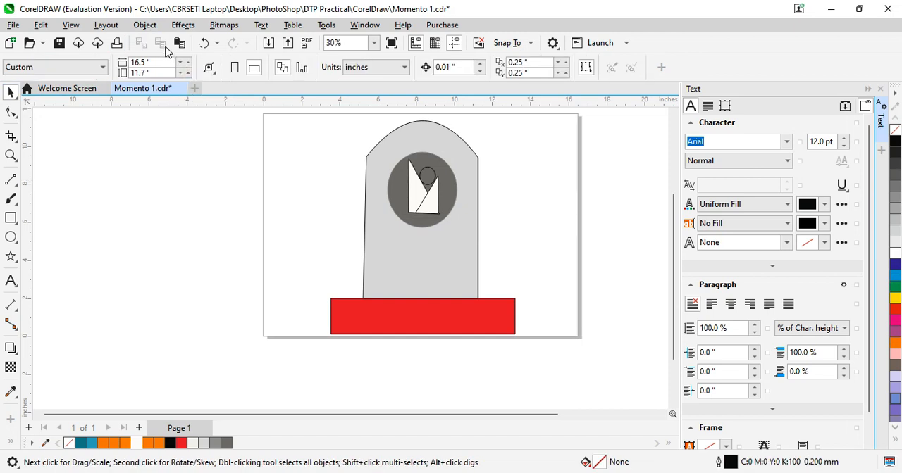
Ungroup the emblem of two triangles and a small ellipse inside the trophy's dark ellipse
{"action": "left_click", "coordinate": [151, 26]}
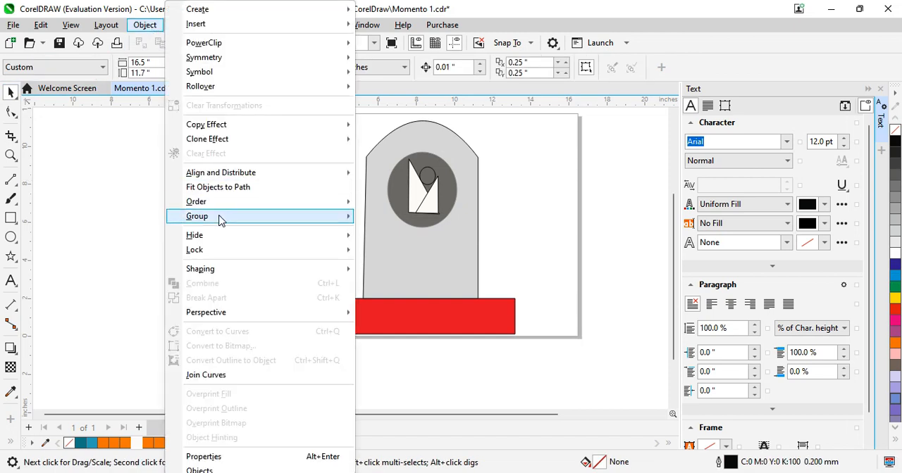
{"action": "mouse_move", "coordinate": [346, 222]}
{"action": "left_click", "coordinate": [423, 185]}
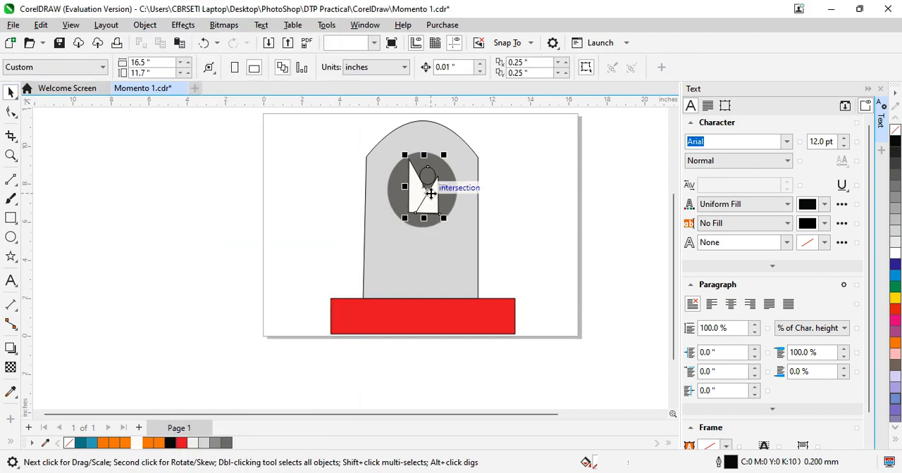
{"action": "left_click", "coordinate": [146, 25]}
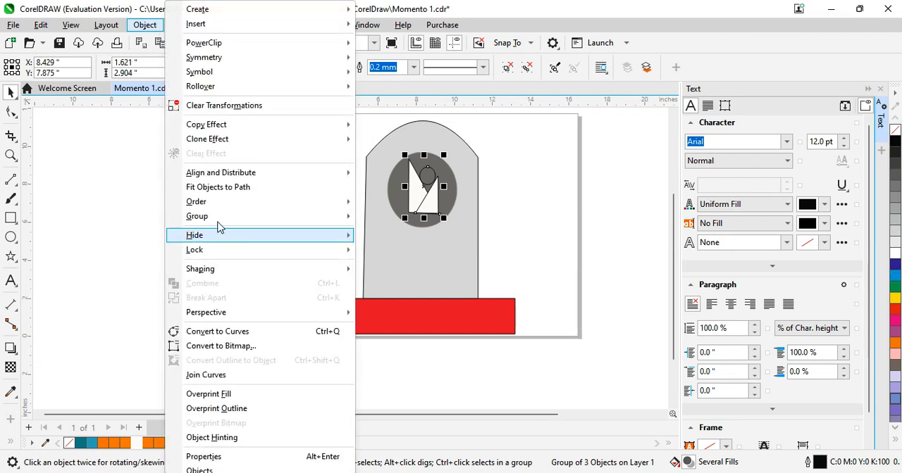
{"action": "mouse_move", "coordinate": [221, 227]}
{"action": "left_click", "coordinate": [391, 233]}
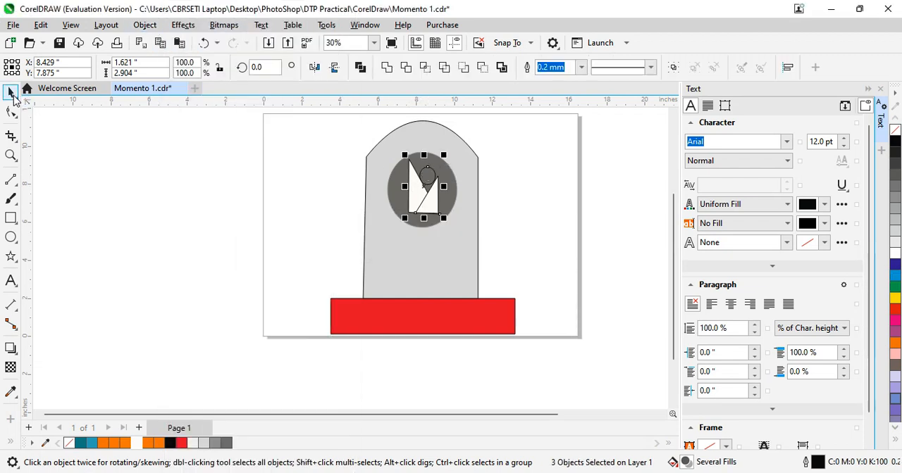
{"action": "left_click", "coordinate": [431, 173]}
{"action": "left_click", "coordinate": [581, 209]}
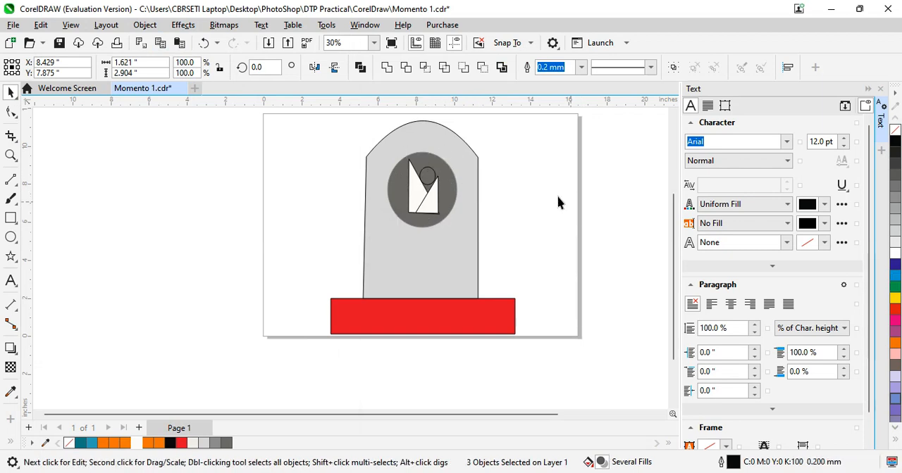
Give the emblem's small ellipse a near-black uniform fill of C89 M91 Y56 K95
{"action": "left_click", "coordinate": [427, 176]}
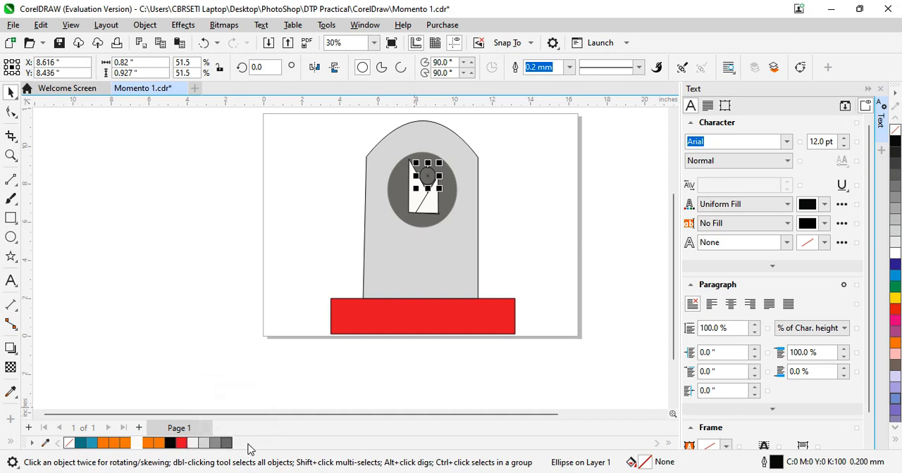
{"action": "double_click", "coordinate": [641, 463]}
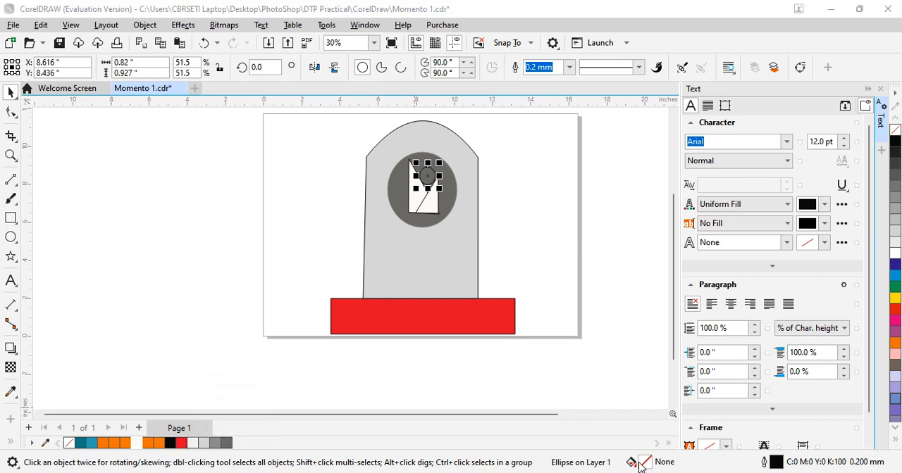
{"action": "left_click", "coordinate": [287, 80]}
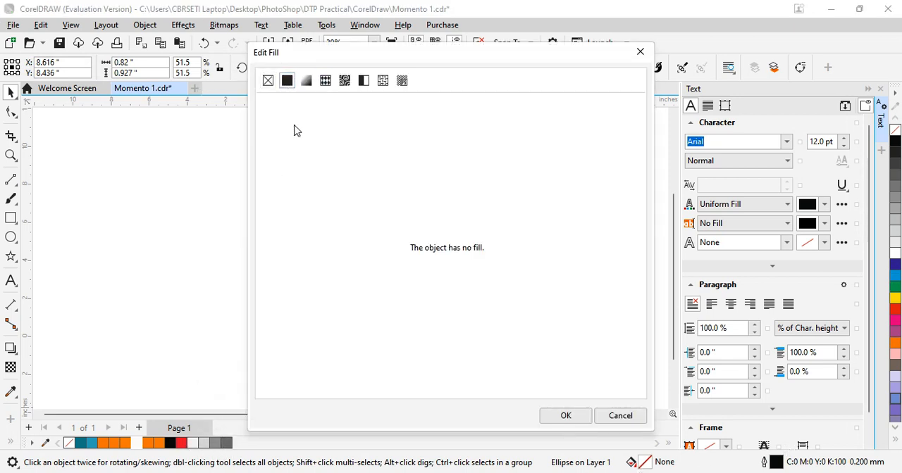
{"action": "left_click", "coordinate": [414, 303]}
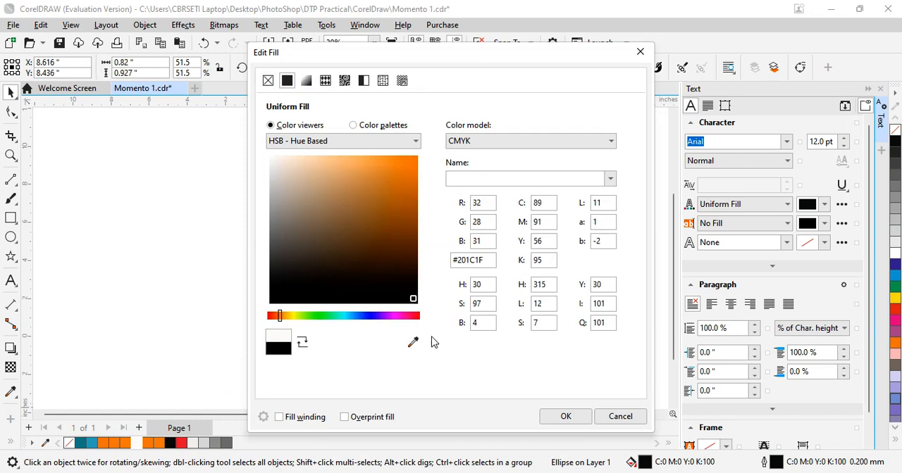
{"action": "left_click", "coordinate": [577, 420]}
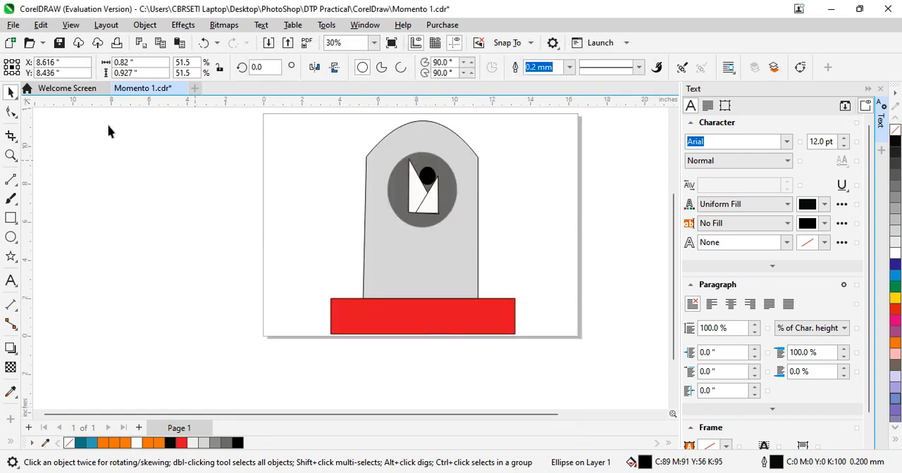
{"action": "left_click", "coordinate": [111, 151]}
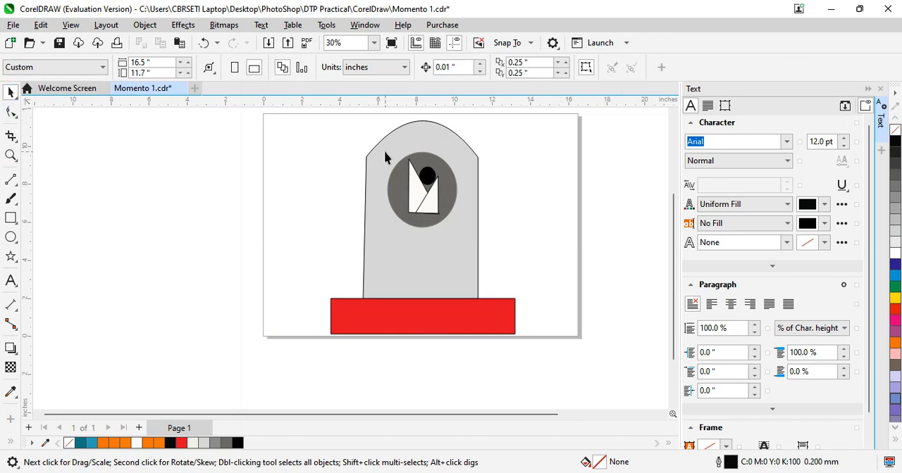
{"action": "left_click_drag", "start_coordinate": [396, 140], "coordinate": [386, 161]}
{"action": "left_click", "coordinate": [402, 167]}
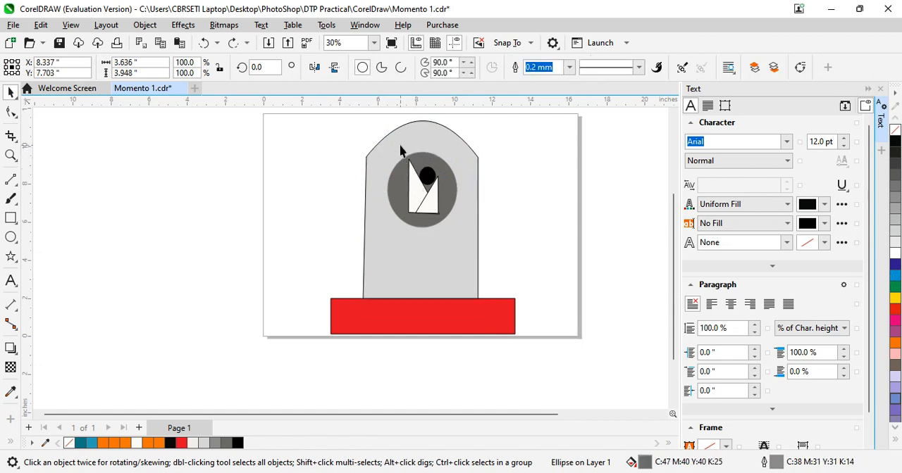
{"action": "left_click", "coordinate": [399, 144]}
{"action": "left_click", "coordinate": [510, 199]}
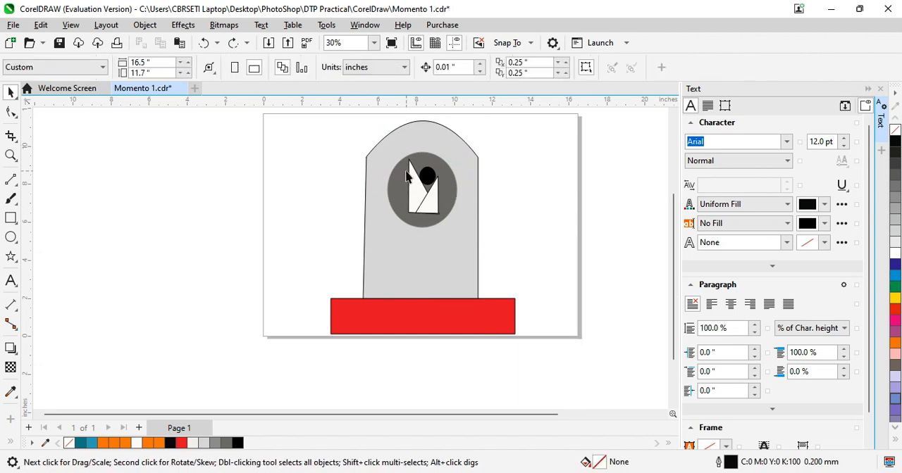
{"action": "mouse_move", "coordinate": [406, 169]}
{"action": "left_mouse_down"}
{"action": "mouse_move", "coordinate": [411, 183]}
{"action": "mouse_move", "coordinate": [404, 167]}
{"action": "left_mouse_up"}
{"action": "key", "text": "ctrl+z"}
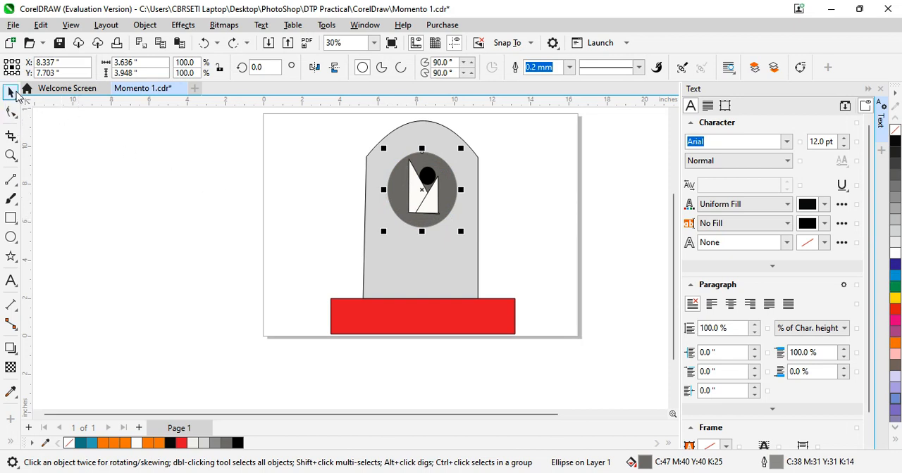
{"action": "left_click", "coordinate": [18, 100]}
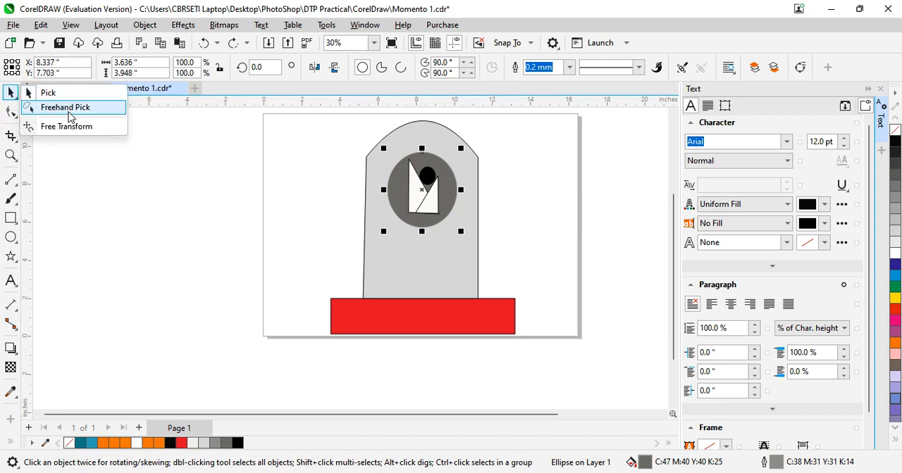
{"action": "left_click", "coordinate": [95, 109]}
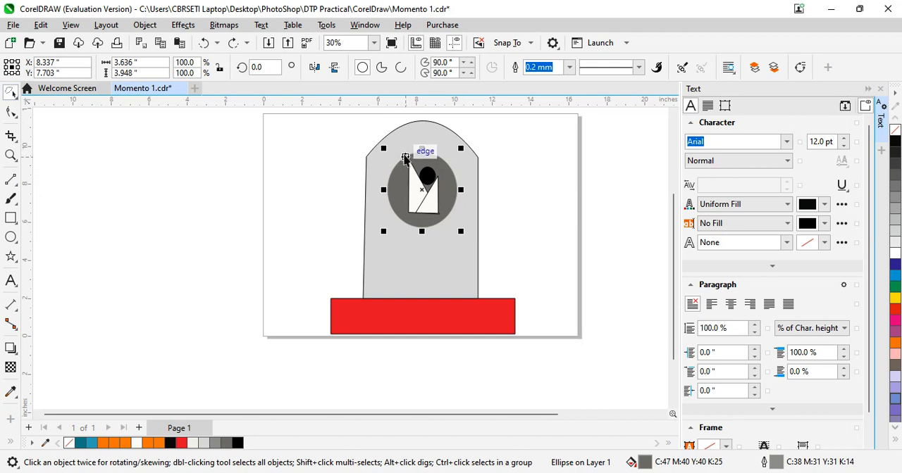
{"action": "left_click_drag", "start_coordinate": [401, 150], "coordinate": [401, 156]}
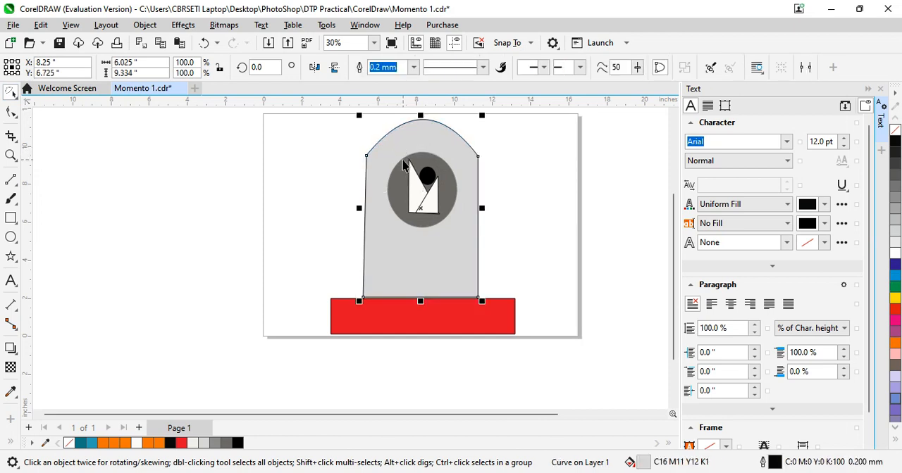
{"action": "left_click", "coordinate": [507, 265]}
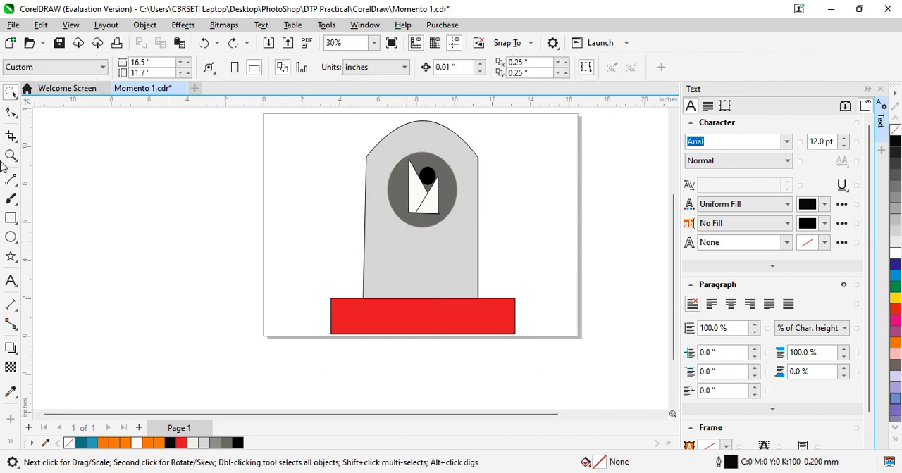
Group the red base, grey body, dark ellipse and all emblem shapes into one trophy object
{"action": "left_click", "coordinate": [13, 94]}
{"action": "left_click", "coordinate": [33, 92]}
{"action": "left_click_drag", "start_coordinate": [304, 127], "coordinate": [543, 400]}
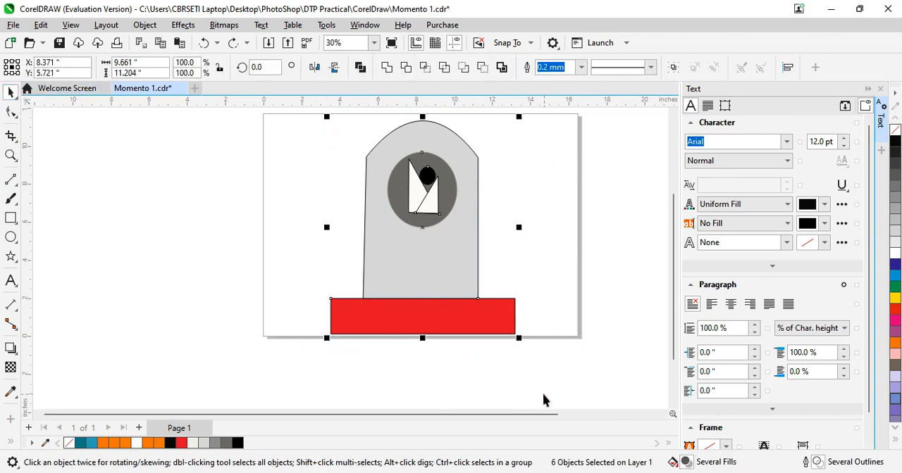
{"action": "key", "text": "ctrl+g"}
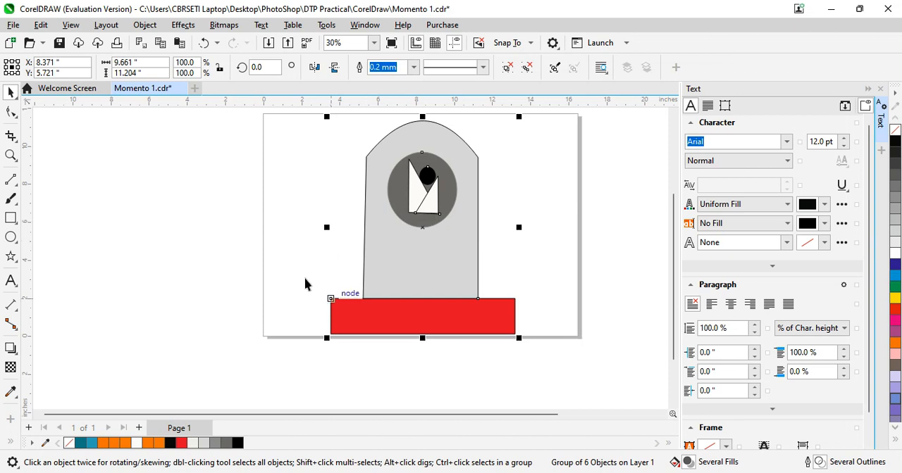
{"action": "left_click", "coordinate": [208, 262]}
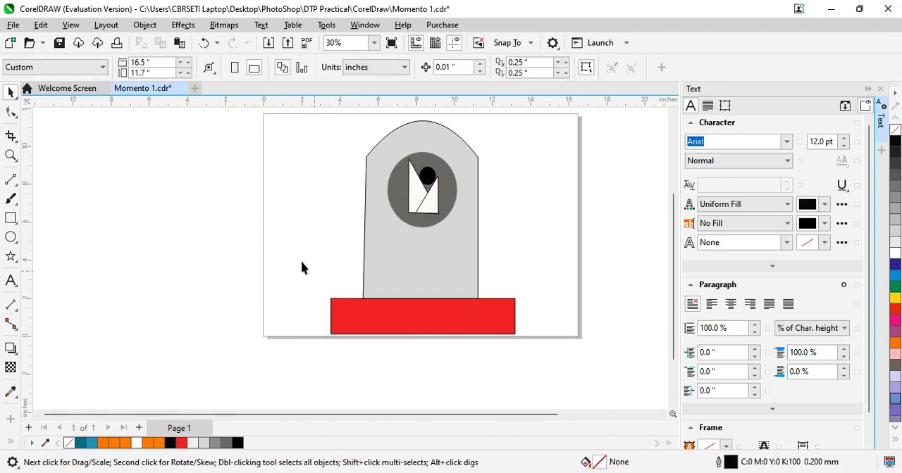
Add the artistic text "1st Prize", enlarge it to about 133.3 pt, and center it on the red base
{"action": "left_click", "coordinate": [11, 281]}
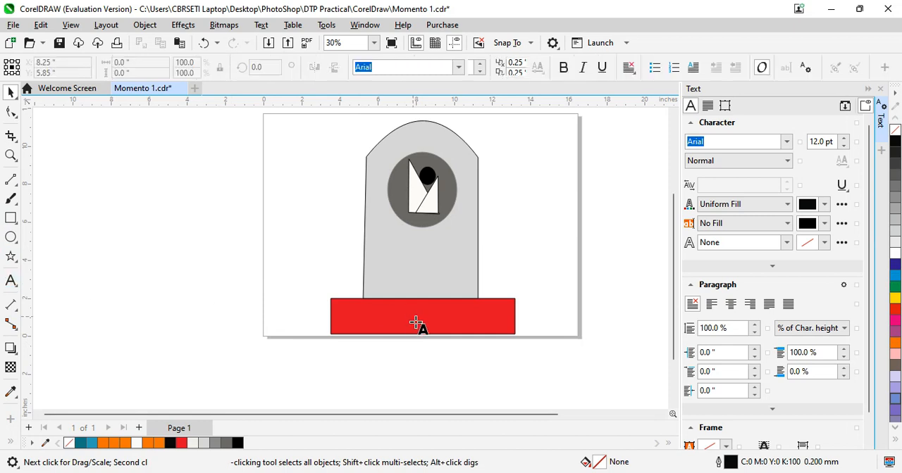
{"action": "left_click", "coordinate": [358, 319]}
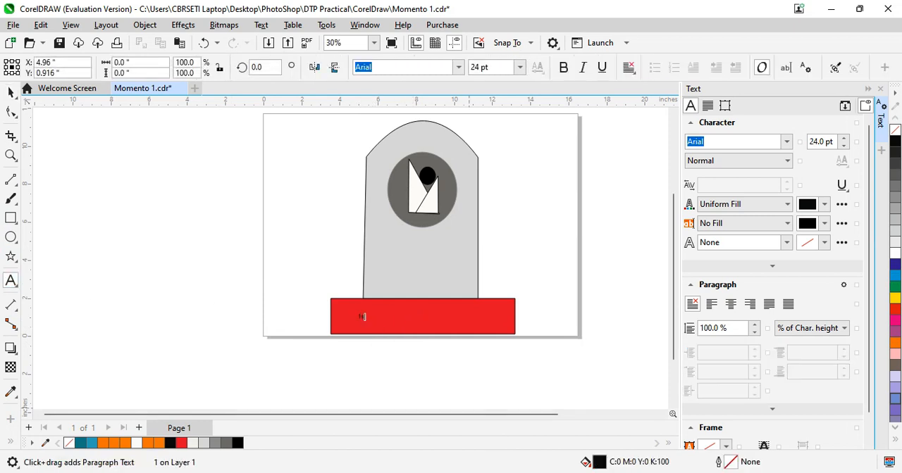
{"action": "type", "text": "1st P"}
{"action": "left_click_drag", "start_coordinate": [386, 307], "coordinate": [489, 265]}
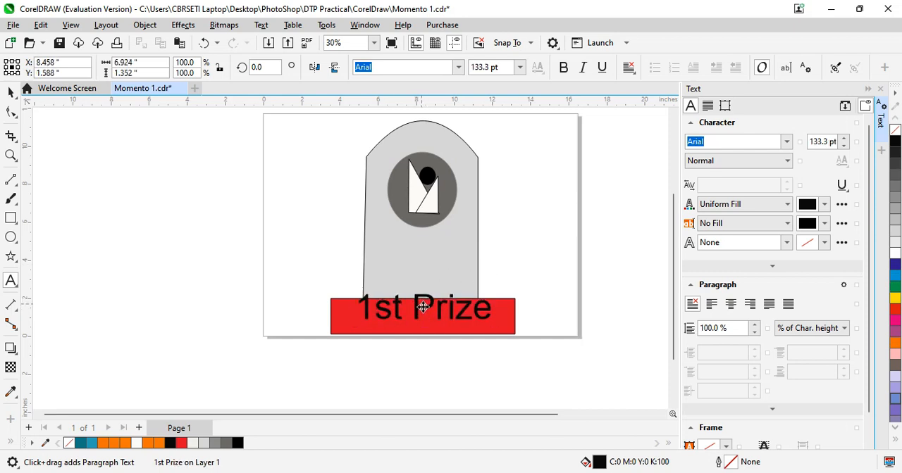
{"action": "left_click_drag", "start_coordinate": [423, 307], "coordinate": [421, 318]}
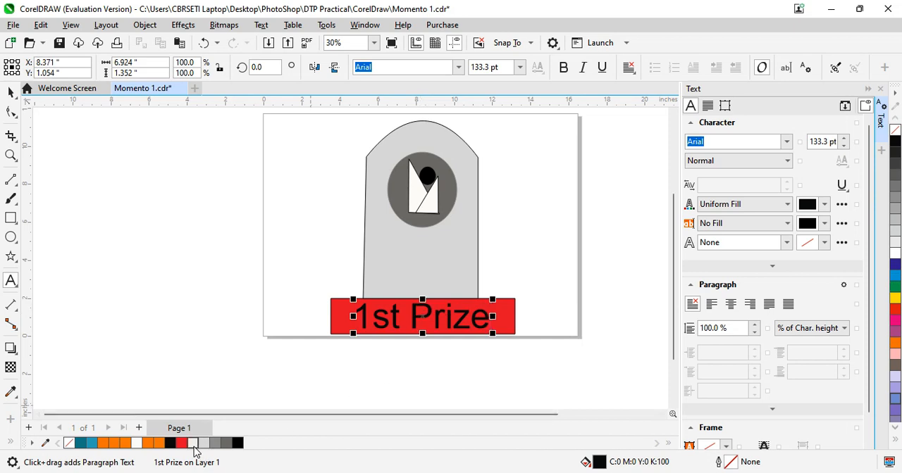
Format the "1st Prize" text on the red base as bold italic with an off-white C1 M1 Y3 K0 fill
{"action": "left_click", "coordinate": [194, 445]}
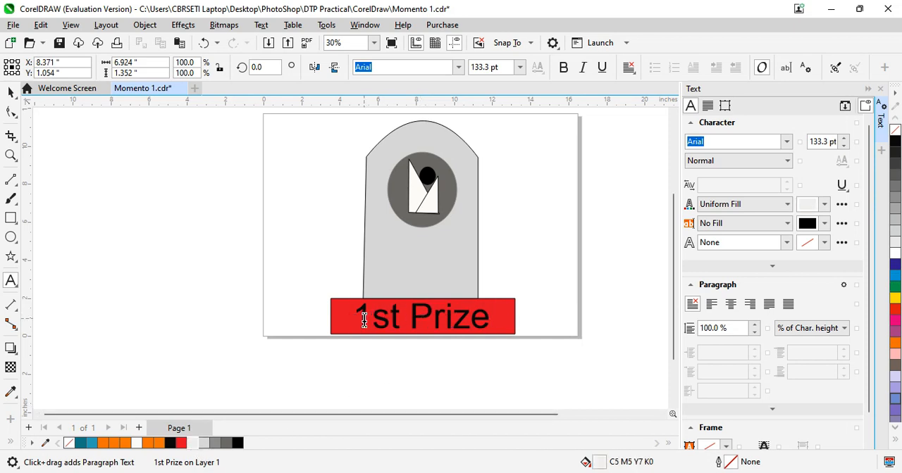
{"action": "left_click_drag", "start_coordinate": [365, 320], "coordinate": [415, 326]}
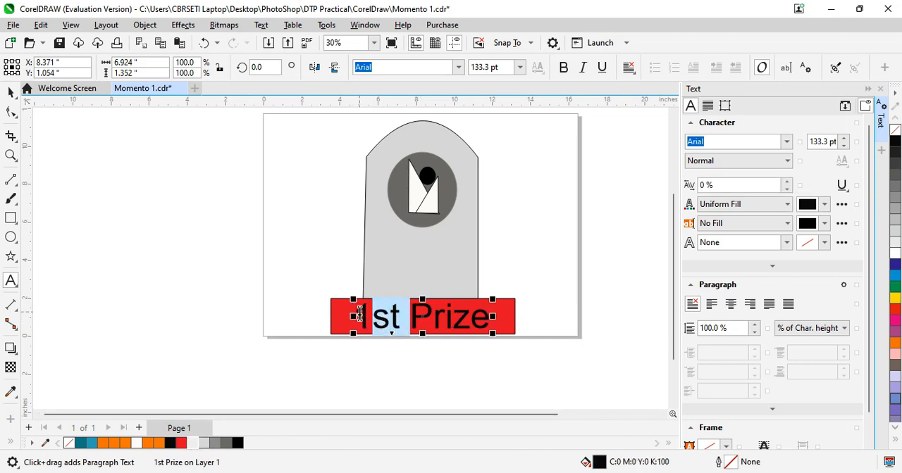
{"action": "left_click_drag", "start_coordinate": [361, 316], "coordinate": [526, 321]}
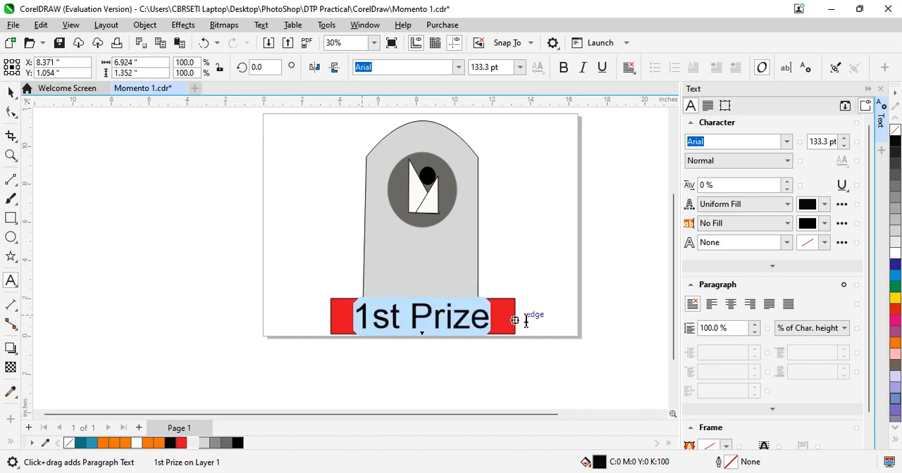
{"action": "left_click", "coordinate": [137, 444]}
{"action": "left_click", "coordinate": [566, 70]}
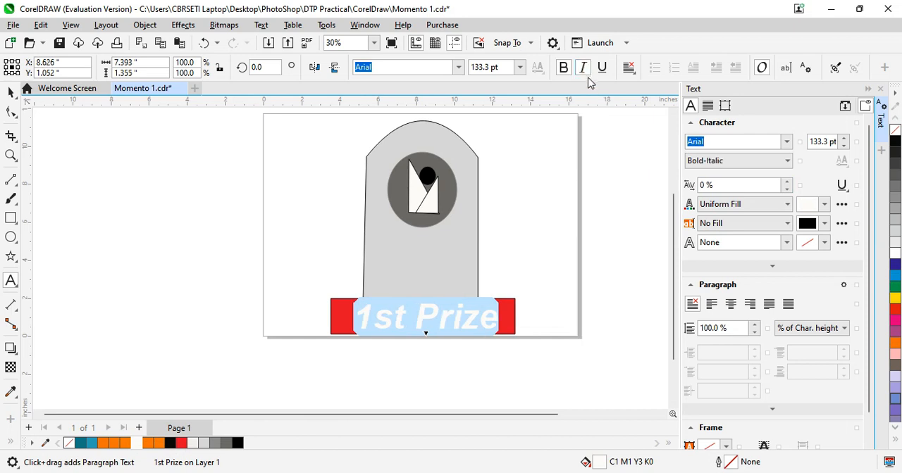
{"action": "left_click", "coordinate": [583, 67]}
{"action": "left_click", "coordinate": [12, 94]}
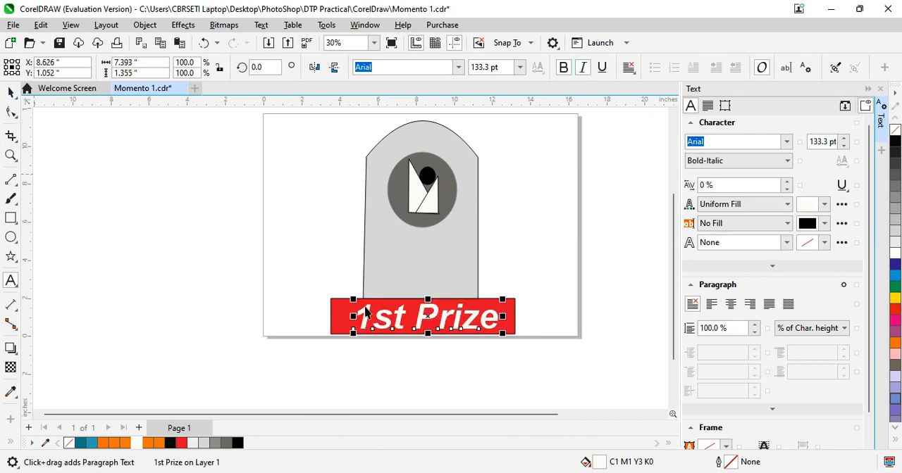
{"action": "left_click", "coordinate": [265, 259]}
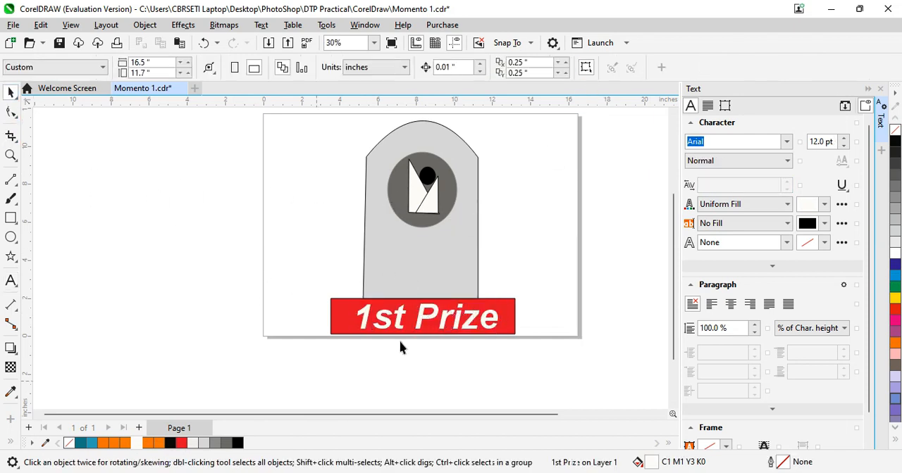
Add the winner's full name as artistic text on the grey body below the emblem, enlarged to about 61.4 pt
{"action": "left_click", "coordinate": [10, 280]}
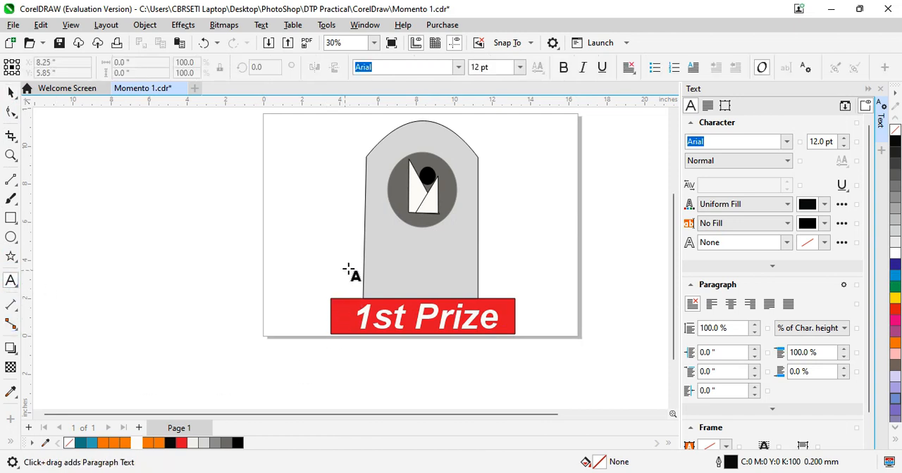
{"action": "left_click", "coordinate": [382, 242]}
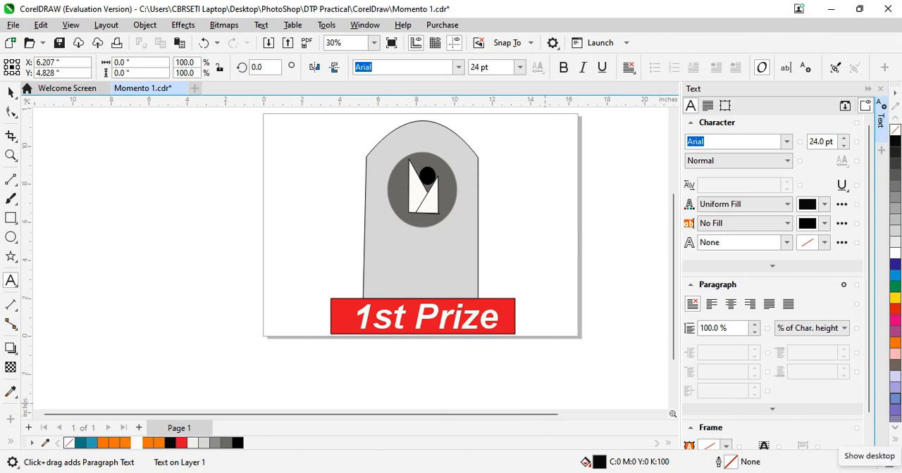
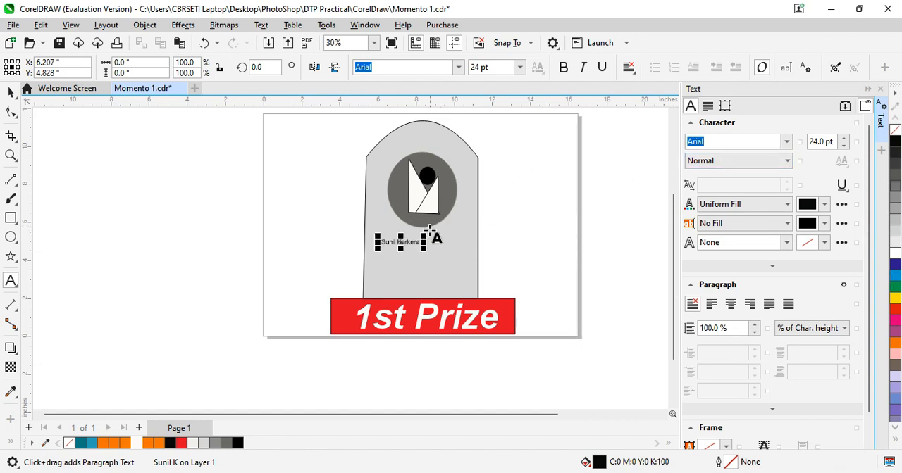
{"action": "left_click_drag", "start_coordinate": [427, 235], "coordinate": [479, 208]}
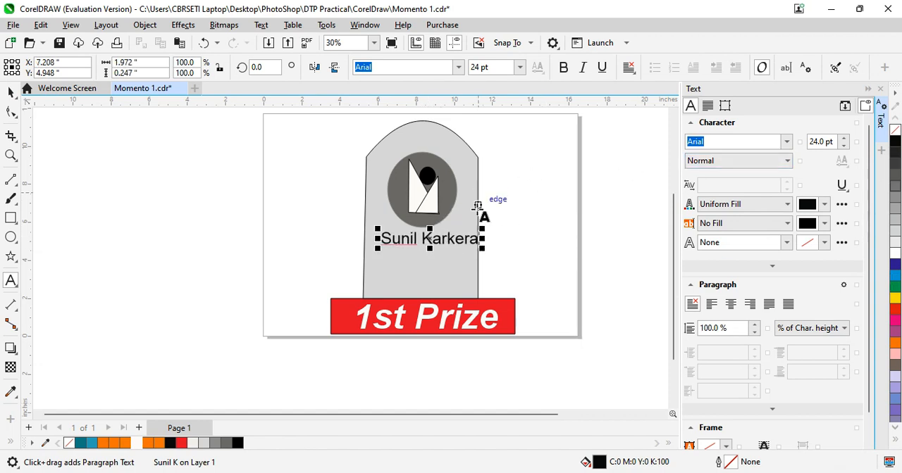
{"action": "left_click_drag", "start_coordinate": [431, 238], "coordinate": [488, 271]}
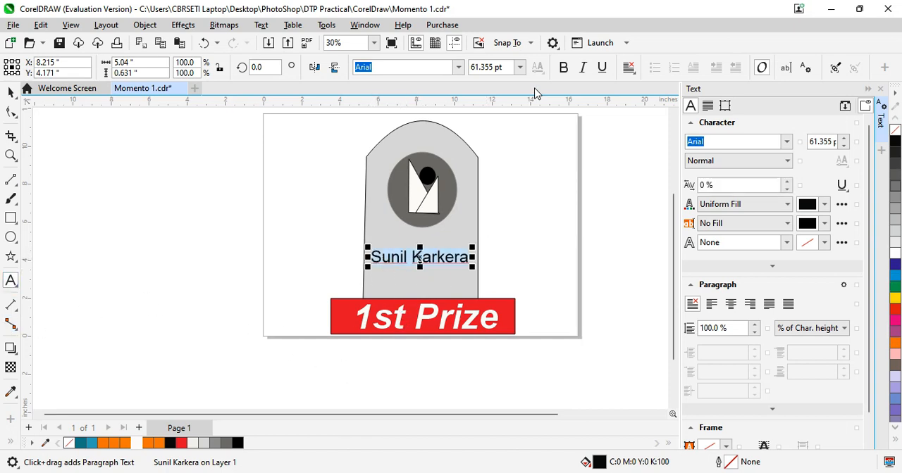
Make the winner's name bold with an orange C0 M58 Y100 K0 fill, and center it across the grey body
{"action": "left_click", "coordinate": [564, 68]}
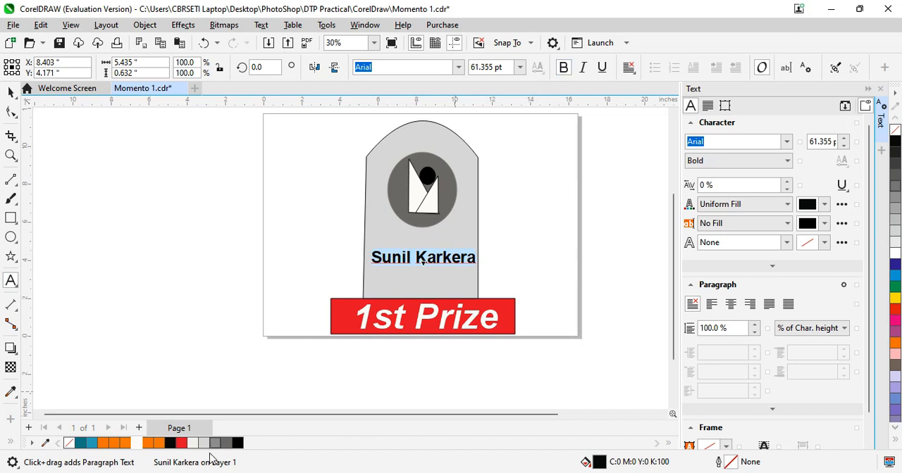
{"action": "left_click", "coordinate": [138, 446]}
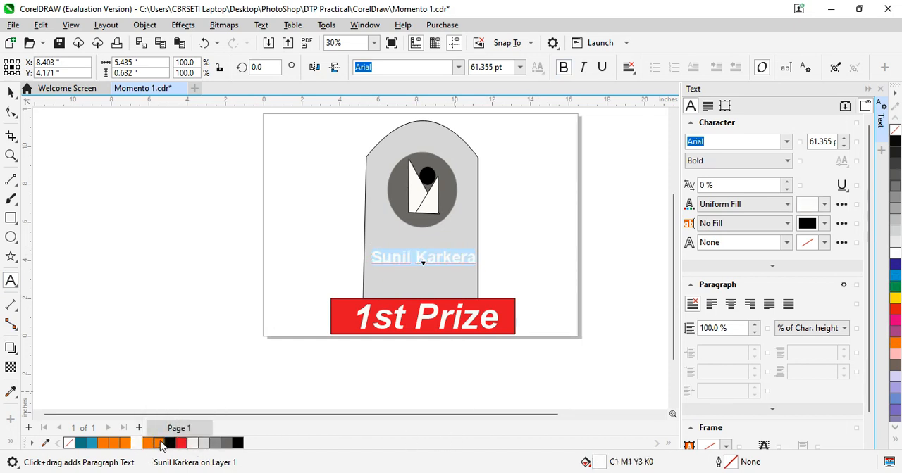
{"action": "left_click", "coordinate": [156, 444]}
{"action": "left_click", "coordinate": [10, 92]}
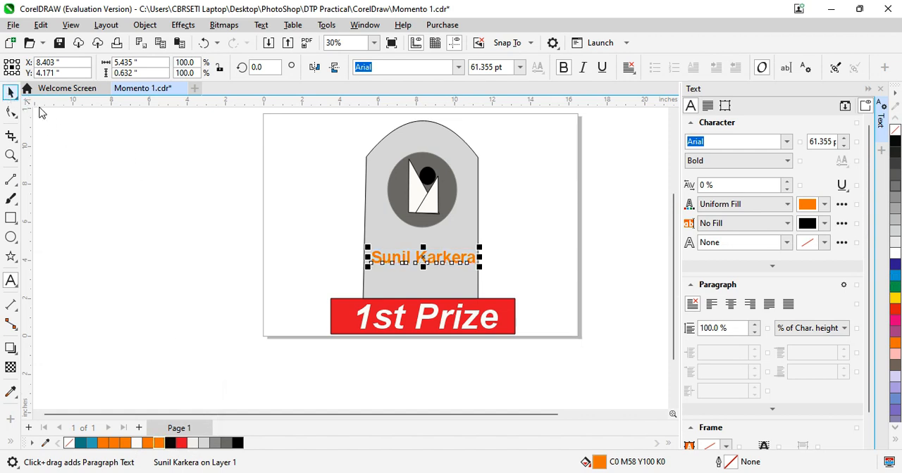
{"action": "left_click_drag", "start_coordinate": [425, 258], "coordinate": [421, 252]}
{"action": "left_click", "coordinate": [598, 272]}
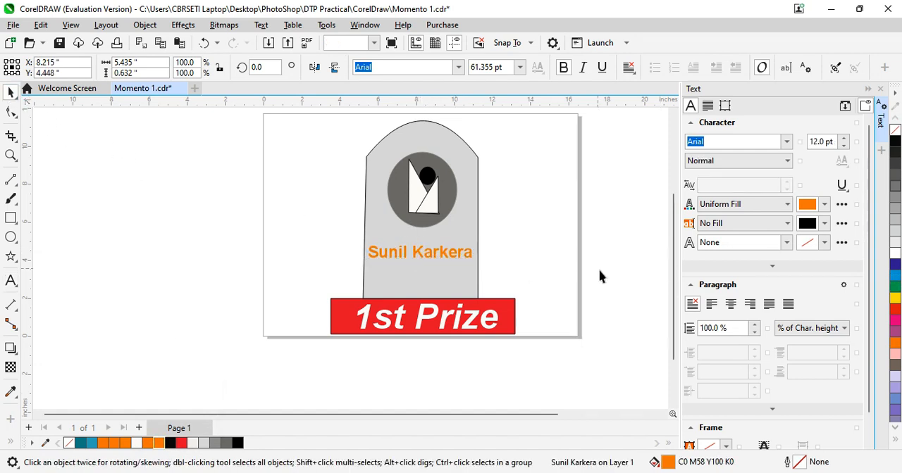